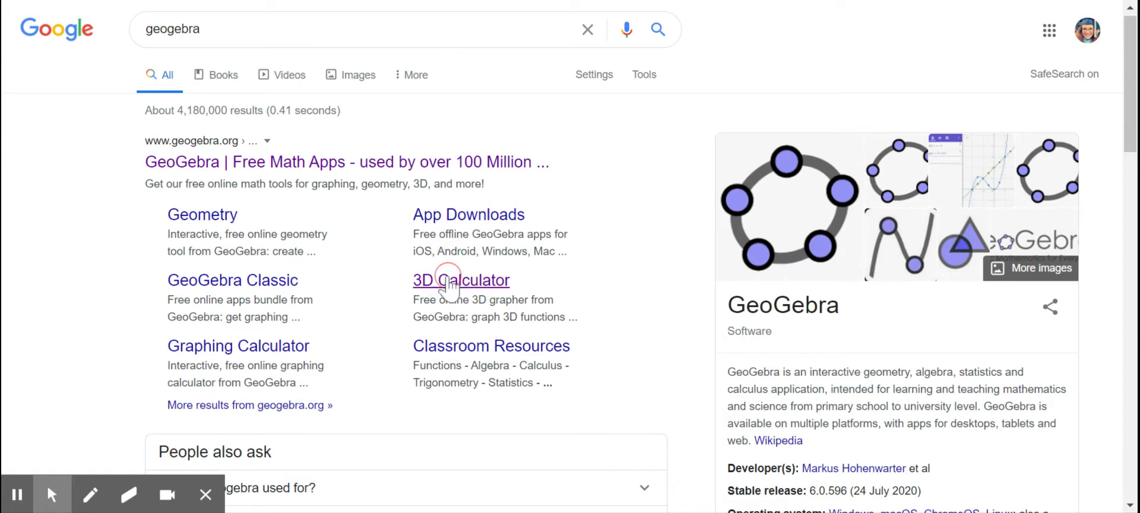
# - Open the GeoGebra 3D Calculator from the search results and examine the empty coordinate system from several angles
pyautogui.click(447, 281)
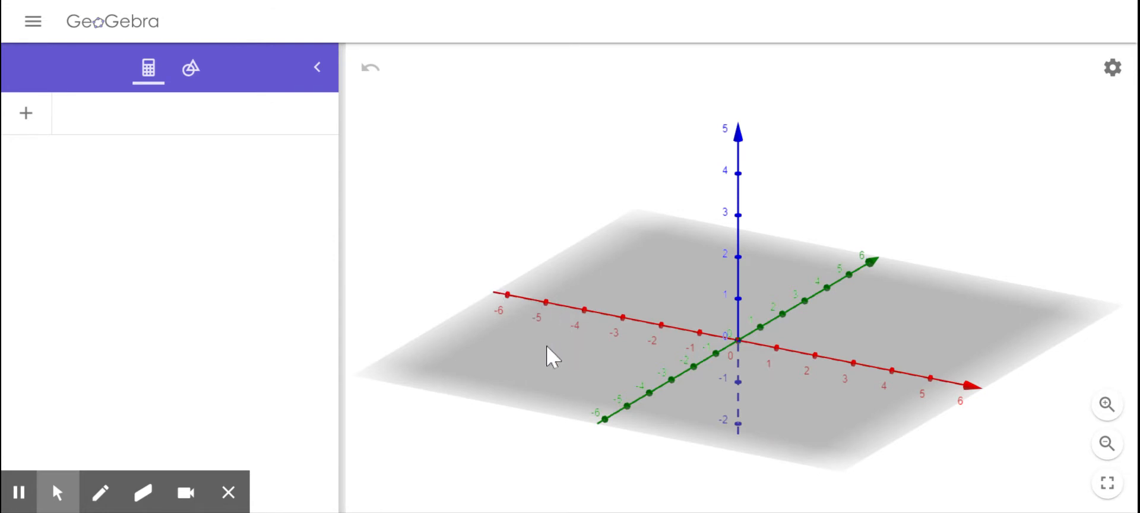
pyautogui.moveTo(546, 347)
pyautogui.mouseDown()
pyautogui.moveTo(564, 357)
pyautogui.moveTo(557, 350)
pyautogui.mouseUp()
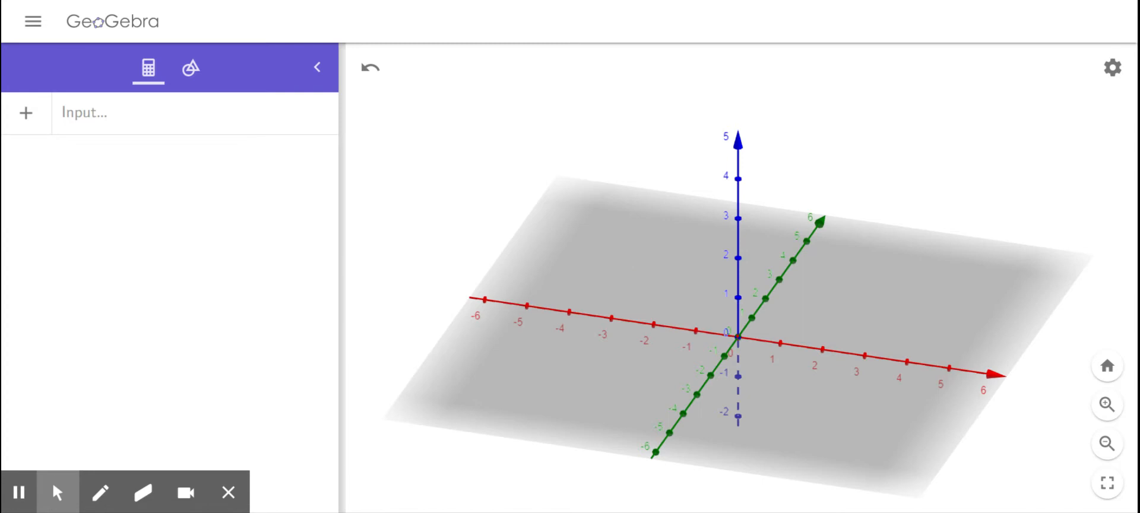
pyautogui.moveTo(633, 245)
pyautogui.mouseDown()
pyautogui.moveTo(621, 249)
pyautogui.moveTo(634, 254)
pyautogui.mouseUp()
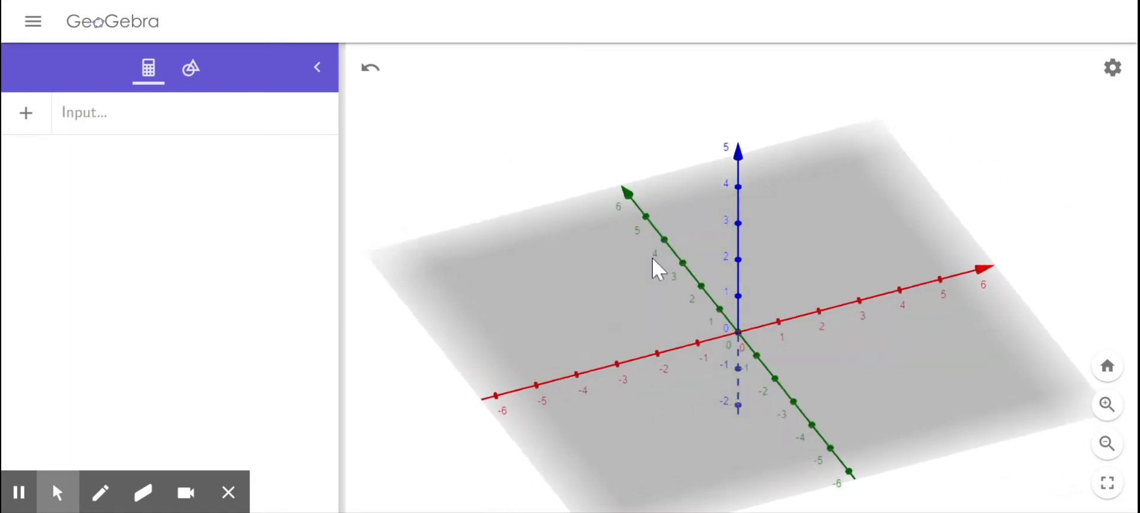
pyautogui.moveTo(612, 310)
pyautogui.mouseDown()
pyautogui.moveTo(614, 297)
pyautogui.moveTo(594, 314)
pyautogui.mouseUp()
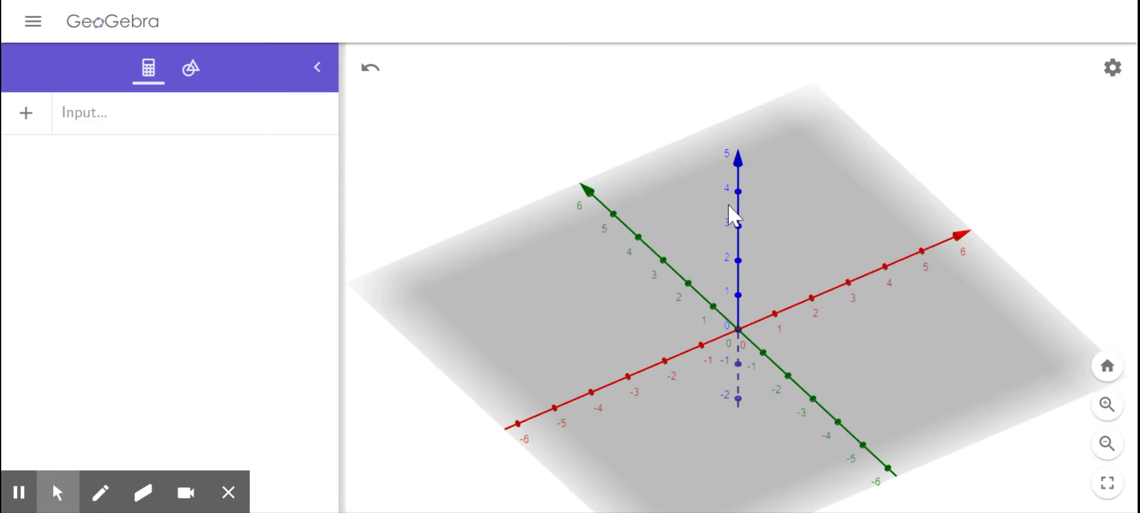
# - Place a point at 6 on the green axis and show the grid on the base plane
pyautogui.click(191, 69)
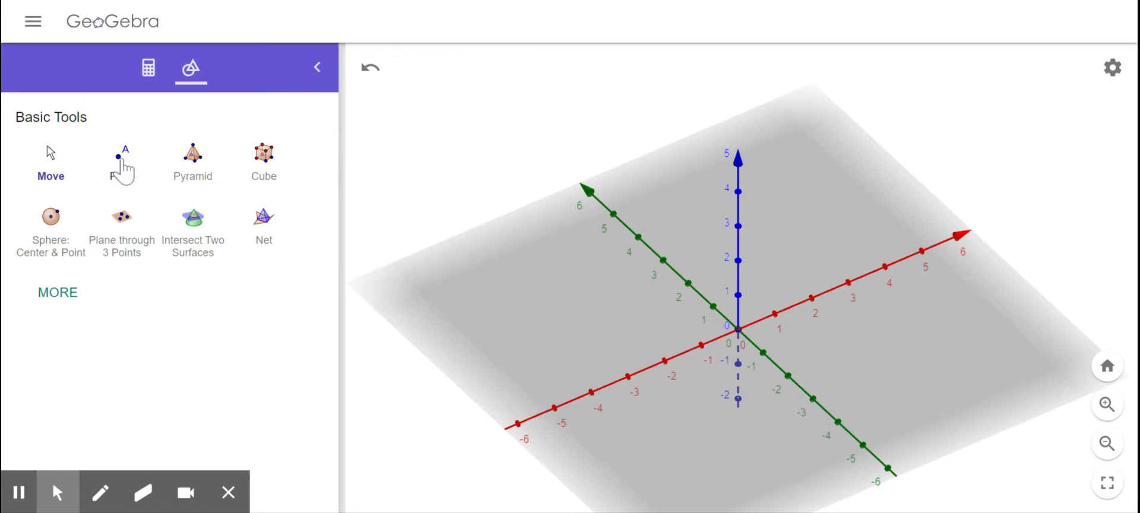
pyautogui.click(122, 161)
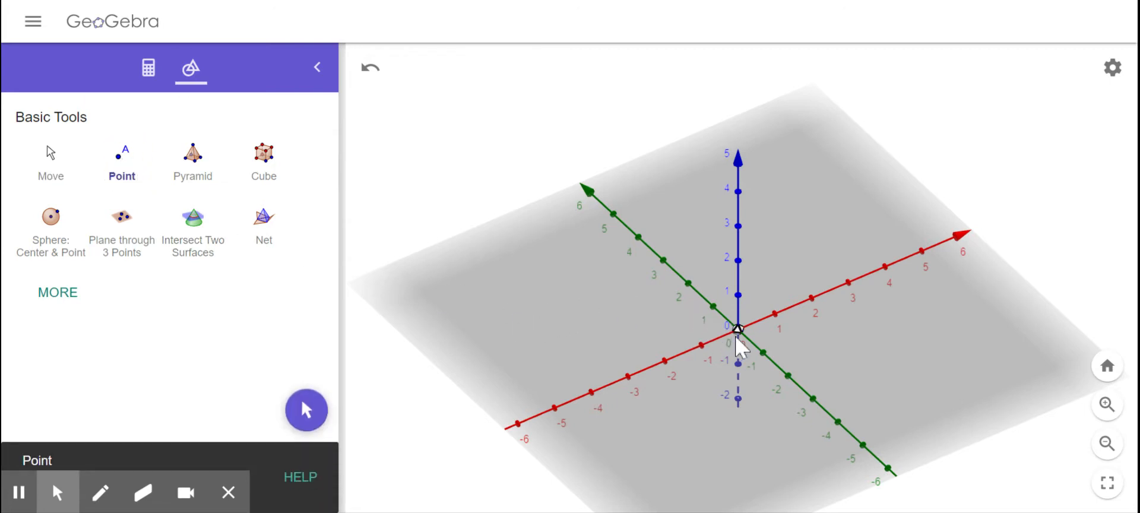
pyautogui.click(591, 196)
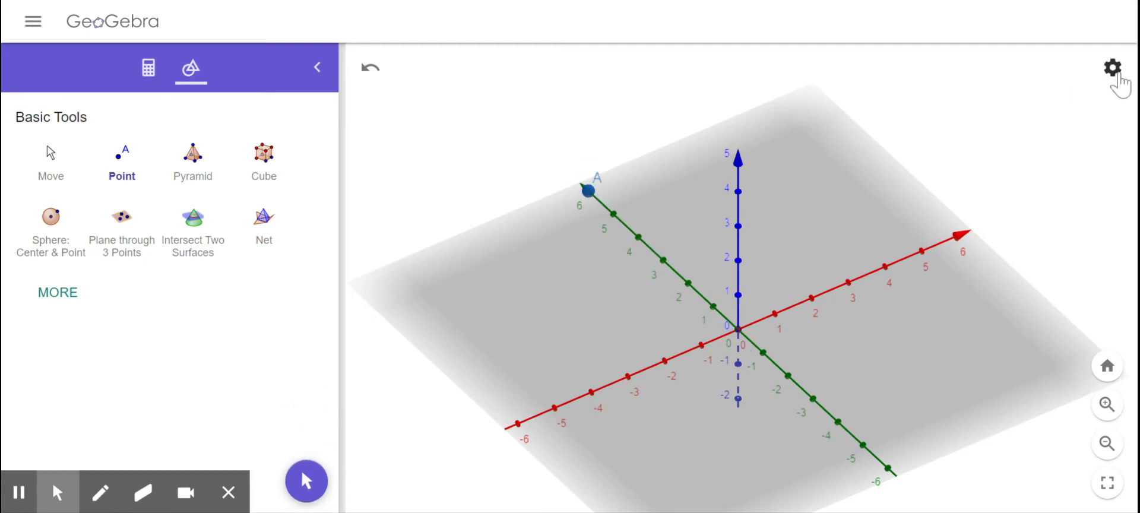
pyautogui.click(1113, 70)
pyautogui.click(978, 143)
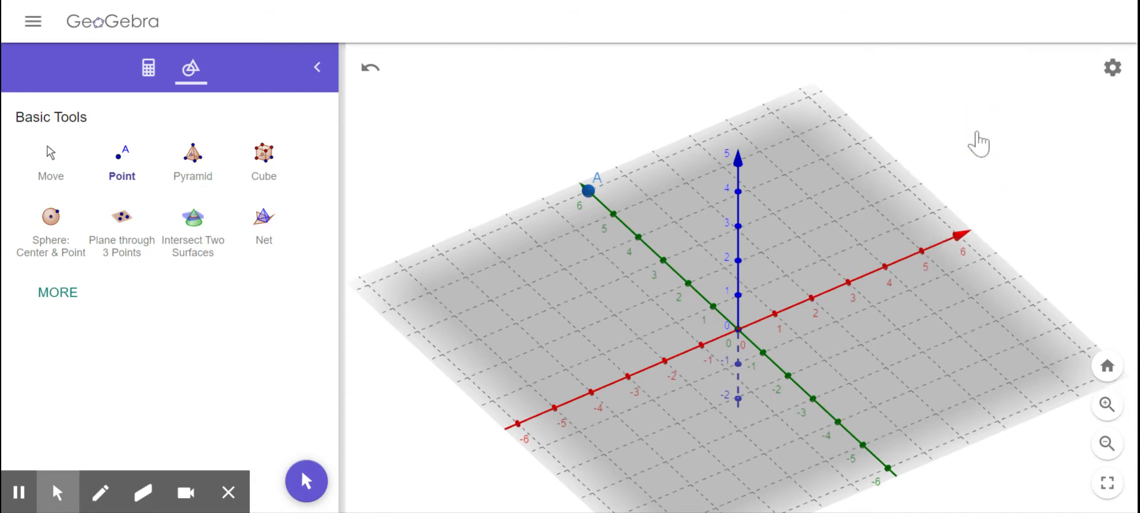
# - Add five points on the base plane at grid positions (3, 5), (6, 4), (0, 1), (2, 2) and (4, 3), in that order
pyautogui.click(123, 172)
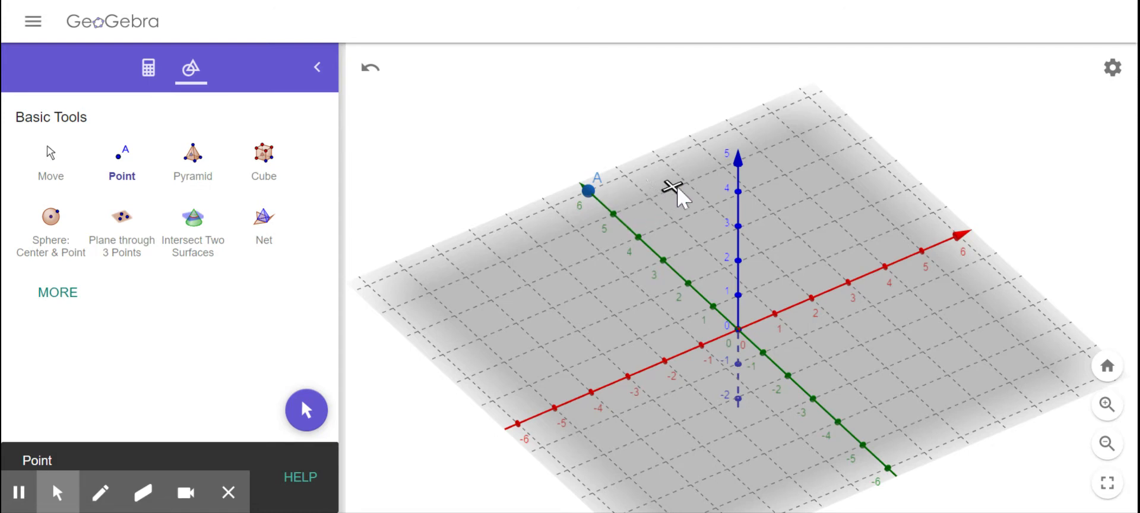
pyautogui.click(724, 167)
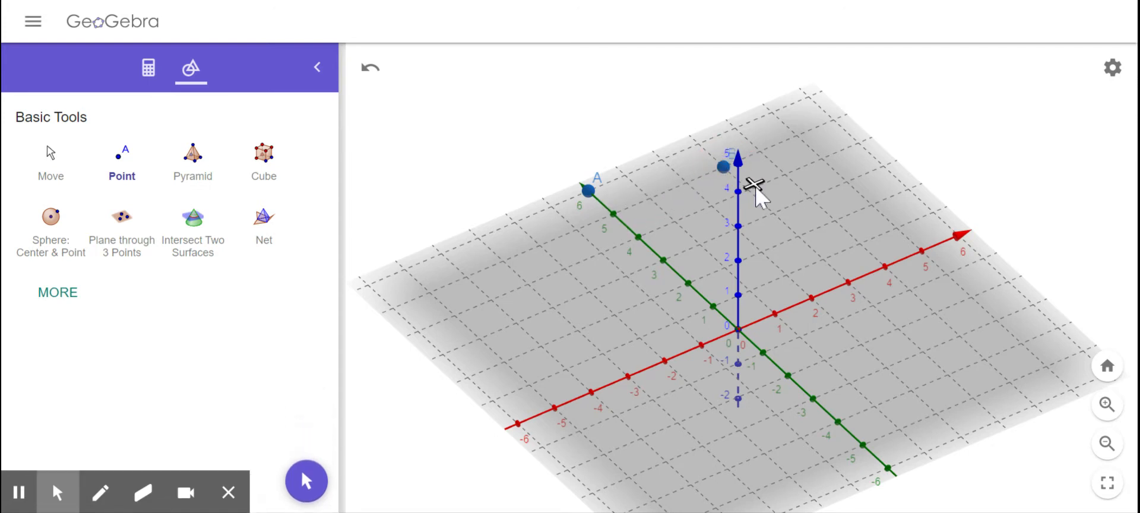
pyautogui.click(858, 142)
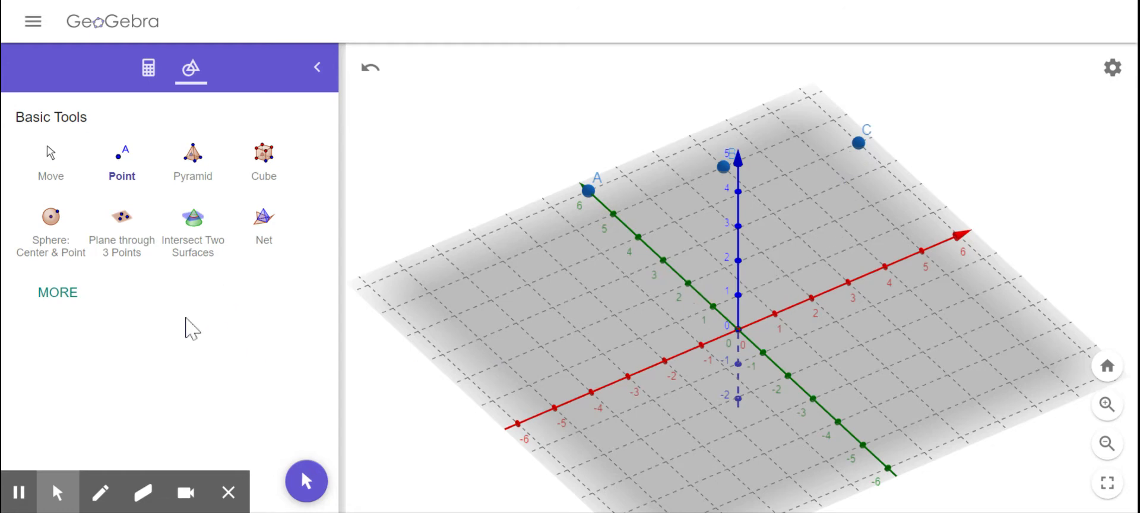
pyautogui.click(713, 306)
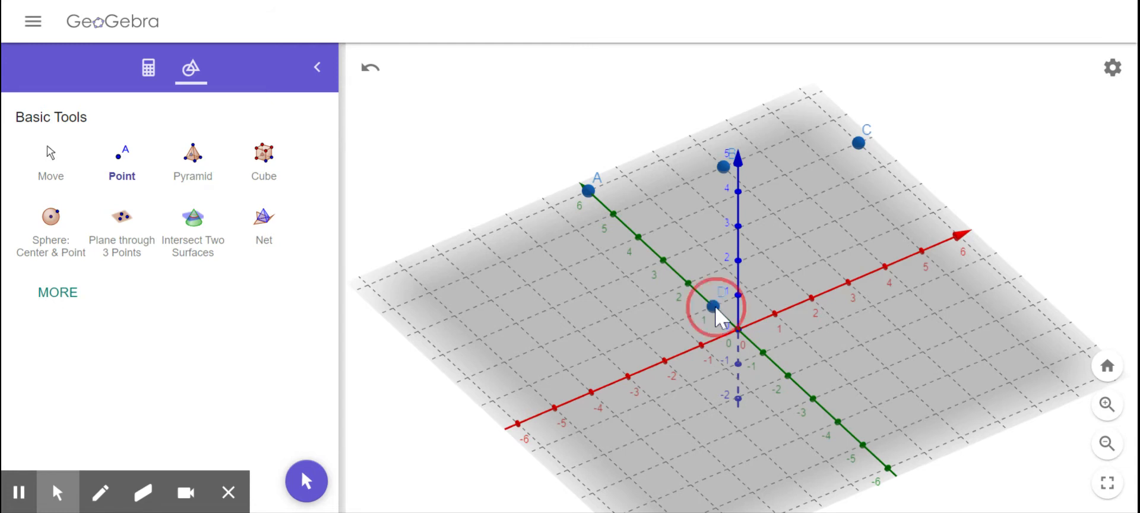
pyautogui.click(761, 252)
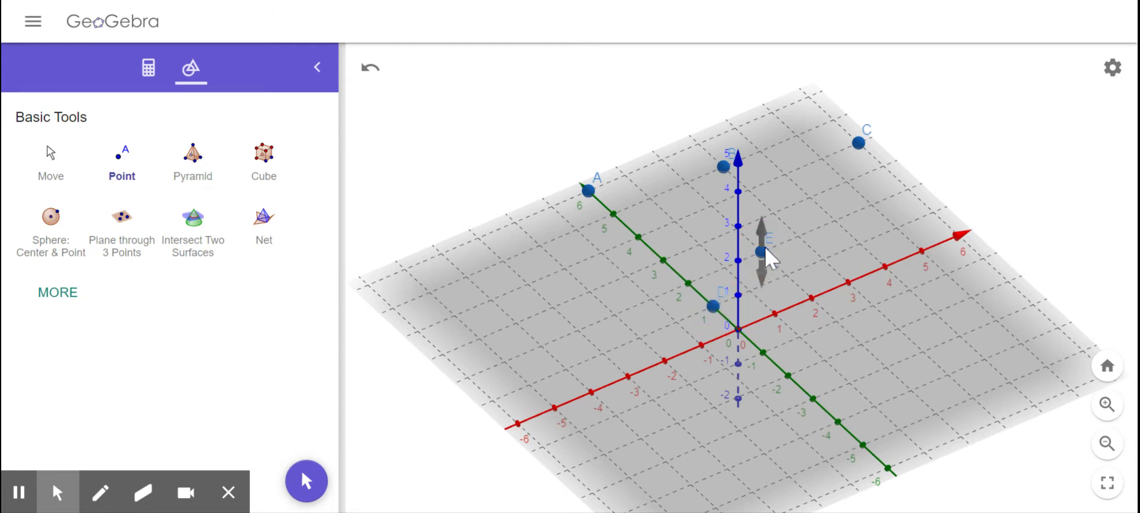
pyautogui.click(810, 196)
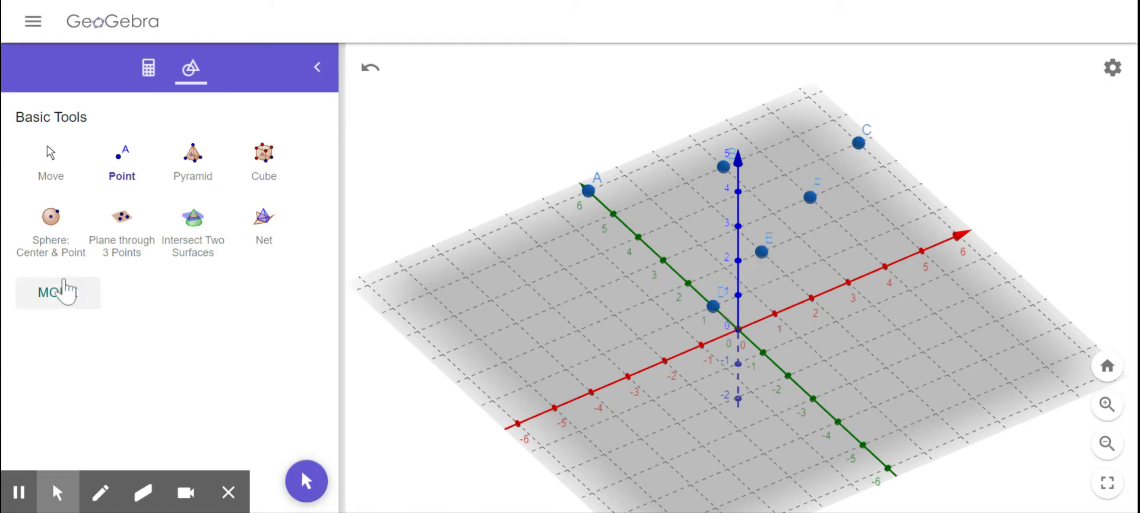
# - Draw three lines with the Line tool: through points D and A, through A and C, and through D and C
pyautogui.click(59, 293)
pyautogui.scroll(-5, 59, 303)
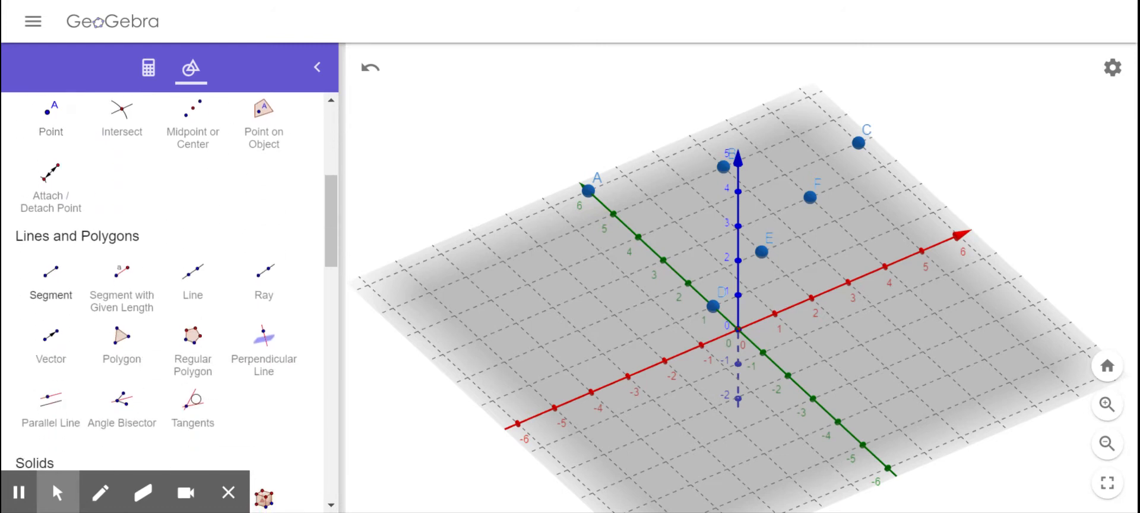
pyautogui.click(190, 297)
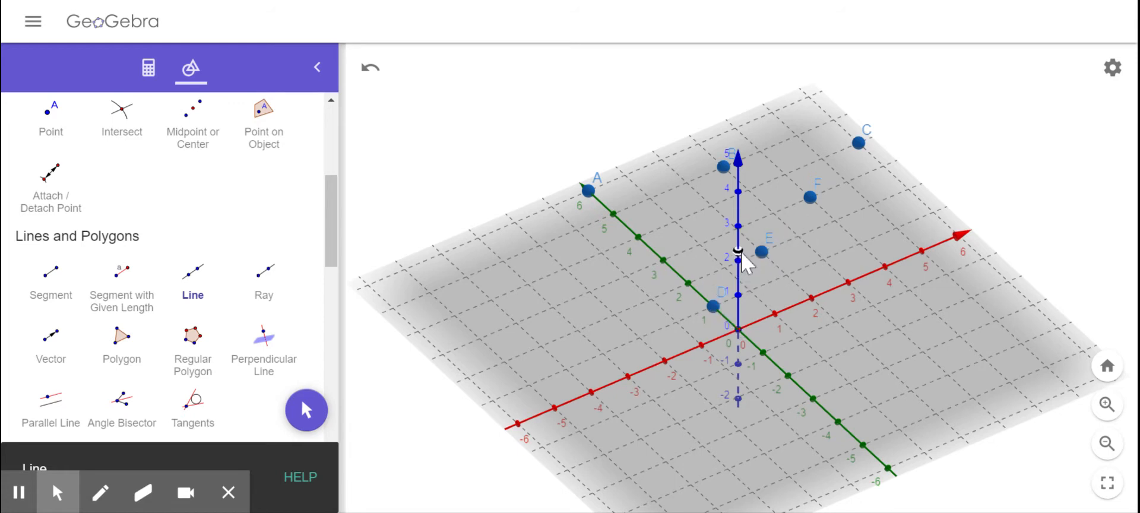
pyautogui.click(713, 307)
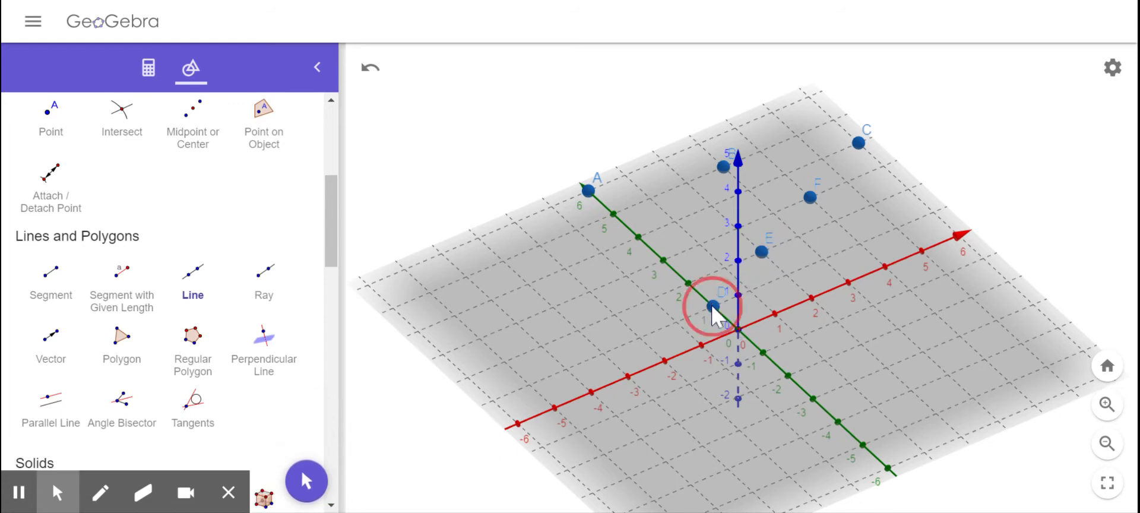
pyautogui.click(587, 190)
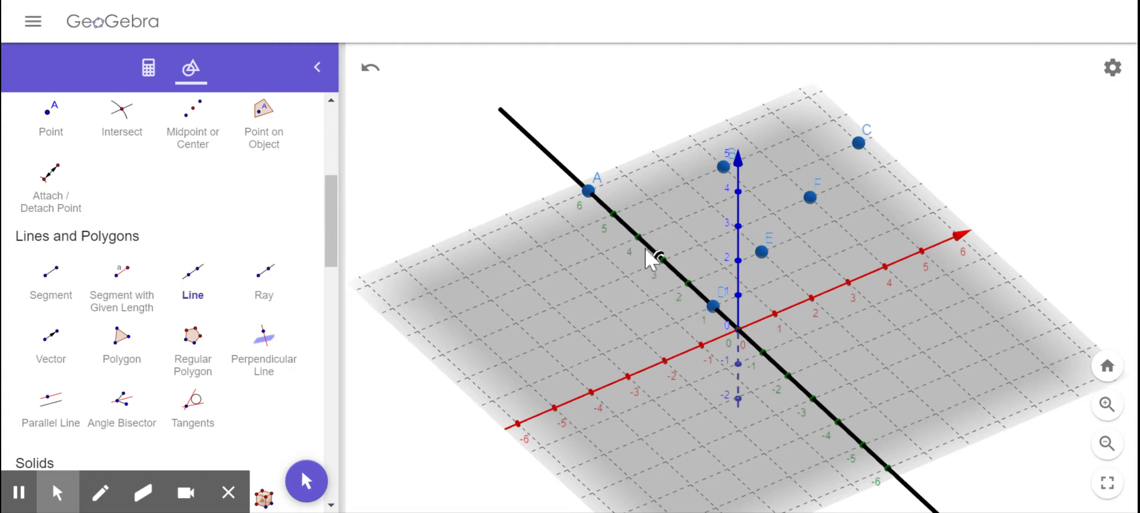
pyautogui.click(588, 191)
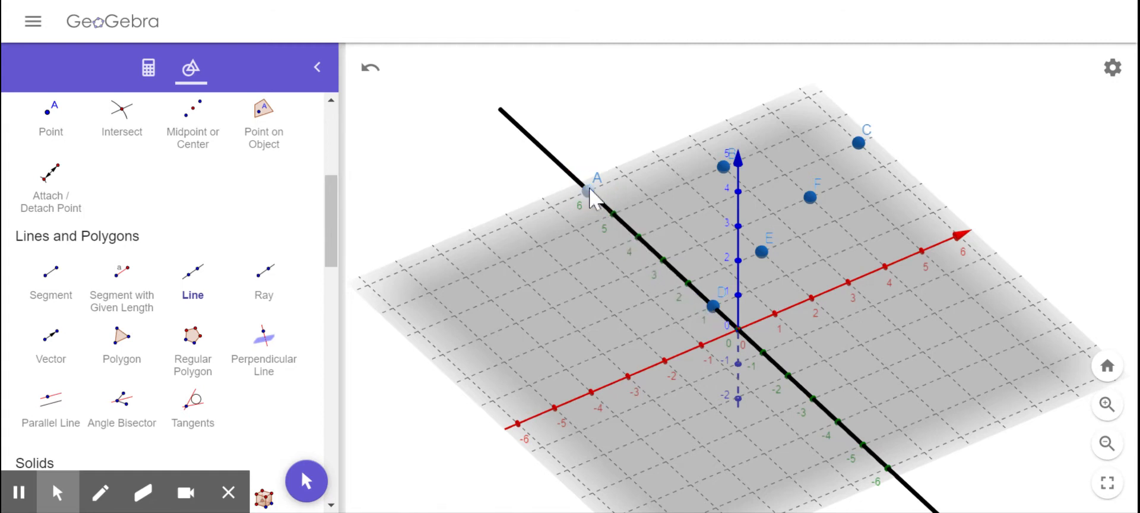
pyautogui.click(859, 144)
pyautogui.click(712, 306)
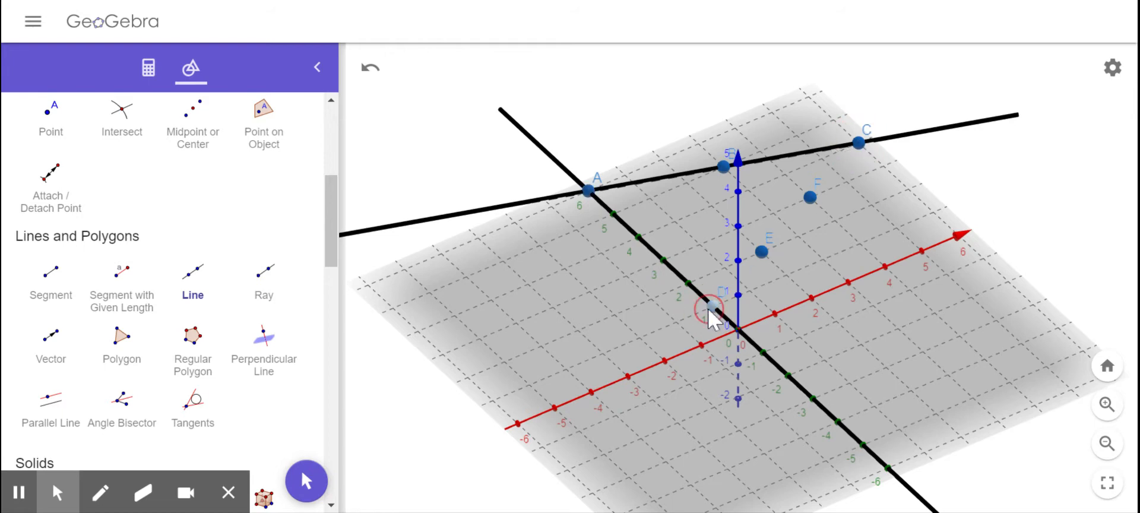
pyautogui.click(860, 142)
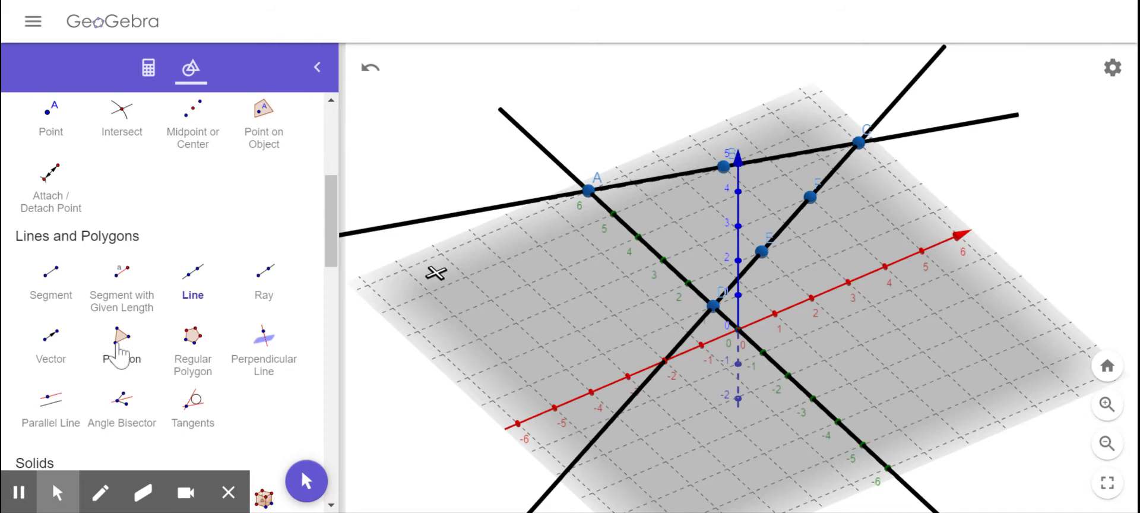
# - Create a closed triangular polygon with vertices D, A and C, and return to the Move tool
pyautogui.click(121, 350)
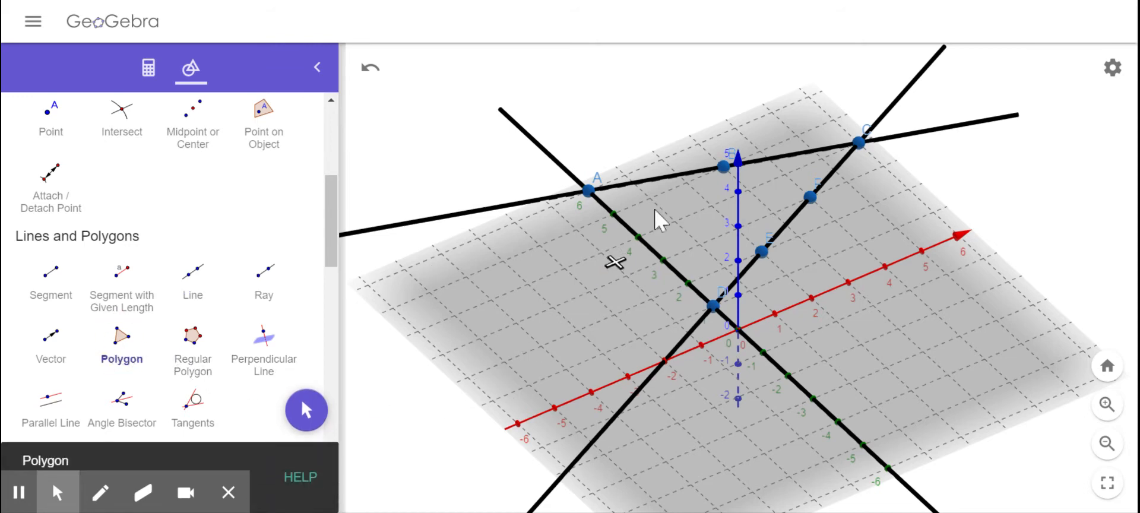
pyautogui.click(714, 306)
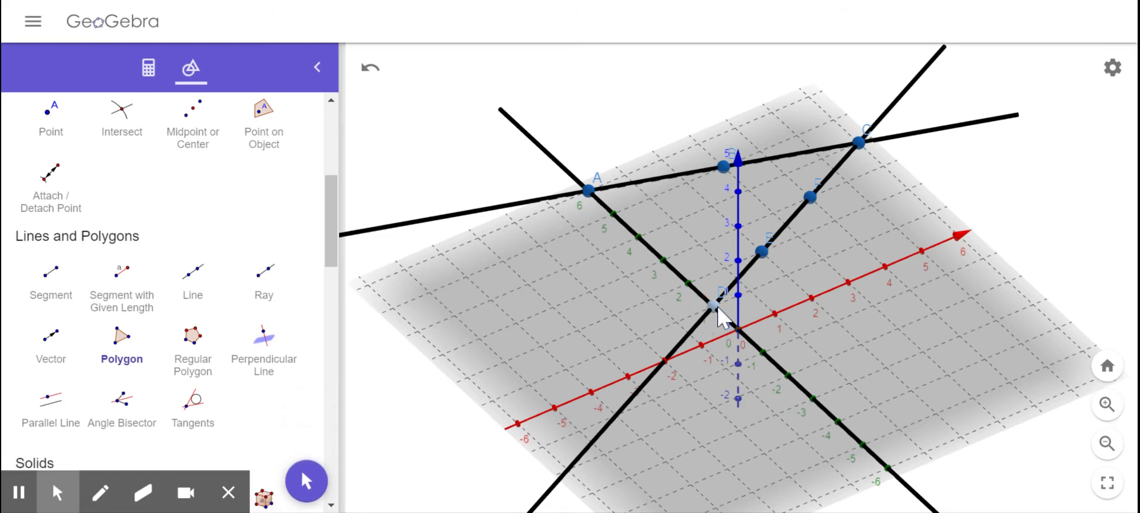
pyautogui.click(589, 190)
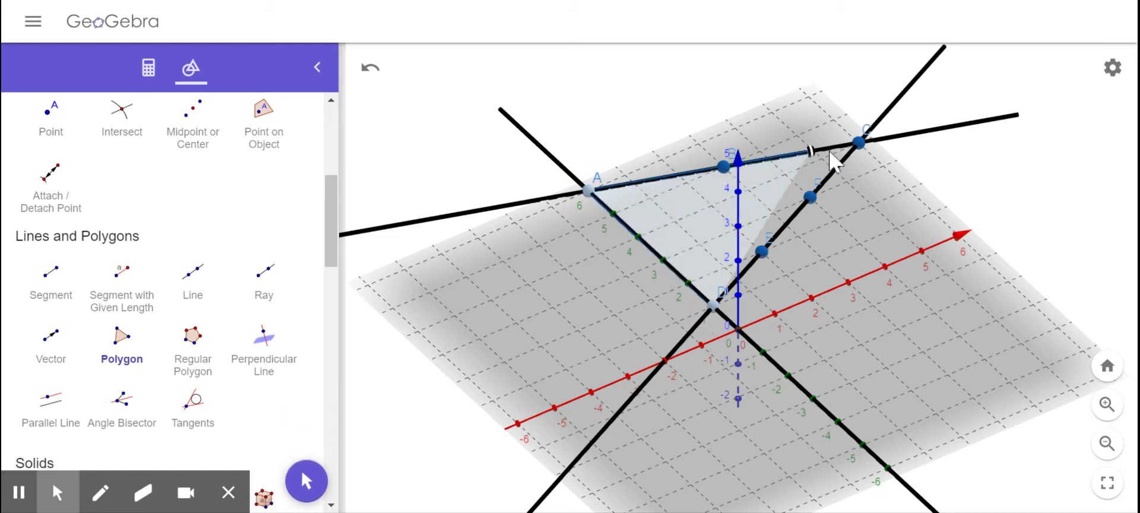
pyautogui.click(859, 144)
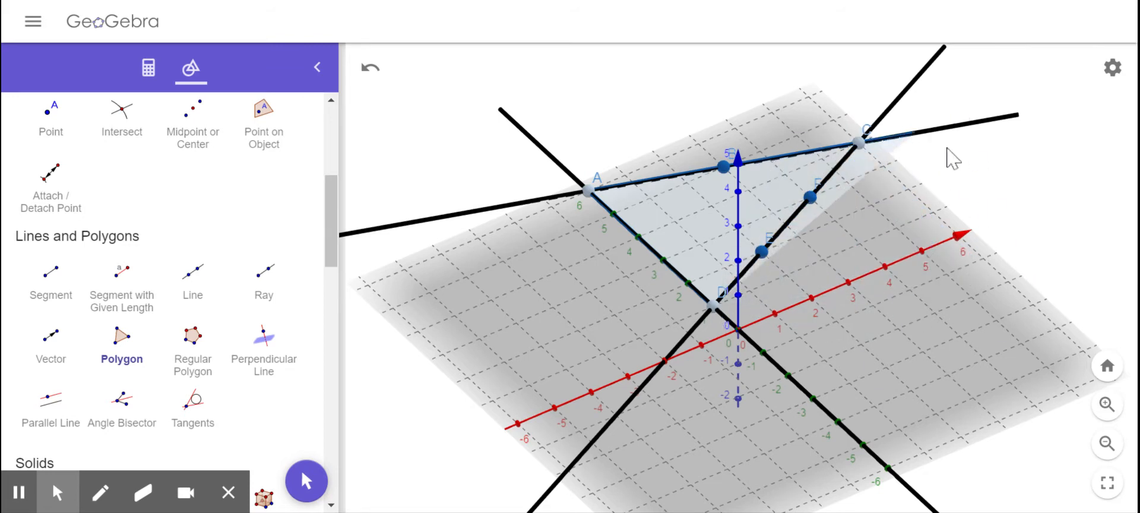
pyautogui.click(714, 306)
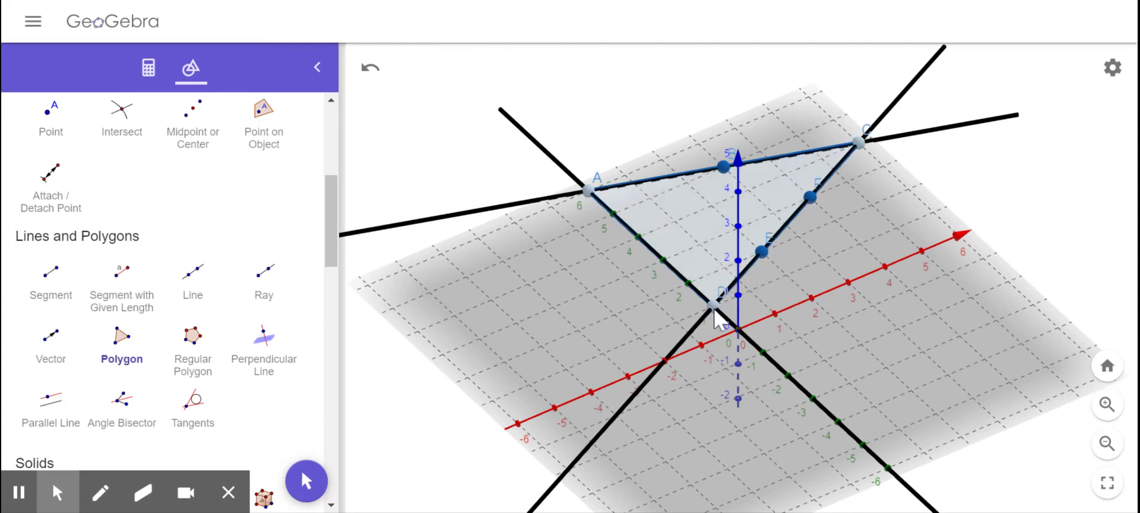
pyautogui.click(713, 307)
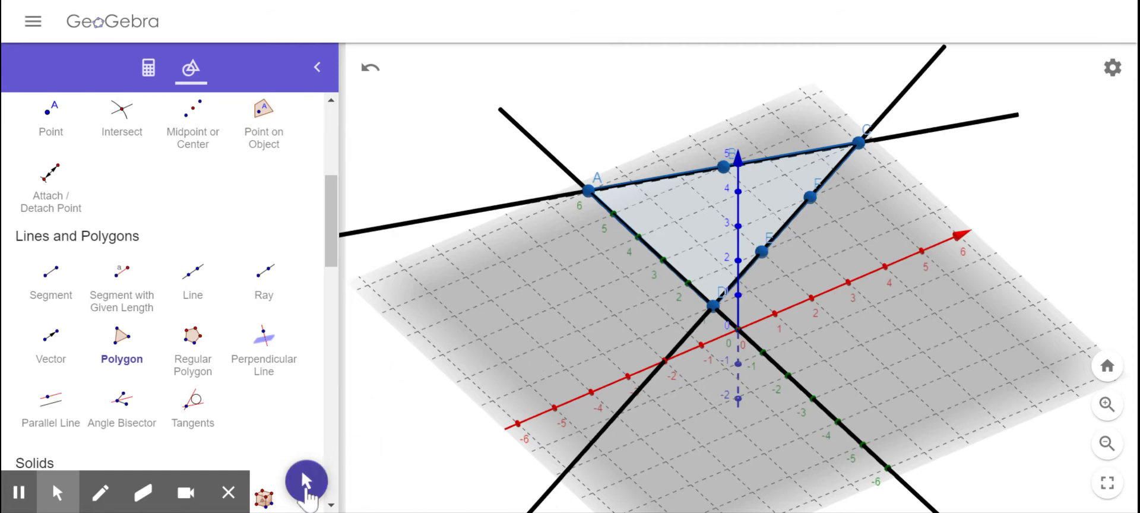
pyautogui.click(308, 488)
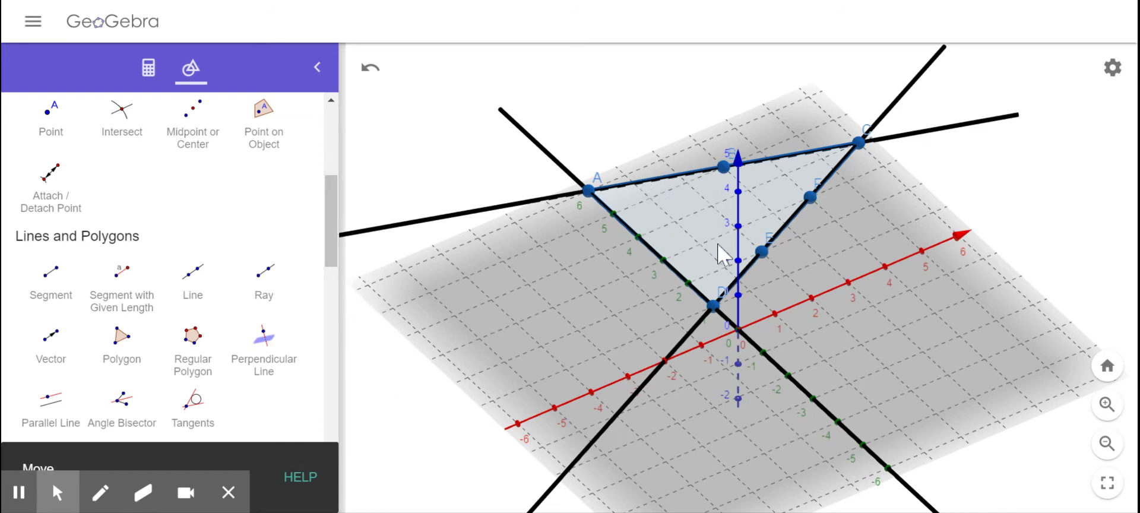
# - Rotate triangle DAC around the line through A and D by 45° counterclockwise
pyautogui.moveTo(698, 394)
pyautogui.mouseDown()
pyautogui.moveTo(695, 338)
pyautogui.moveTo(695, 387)
pyautogui.mouseUp()
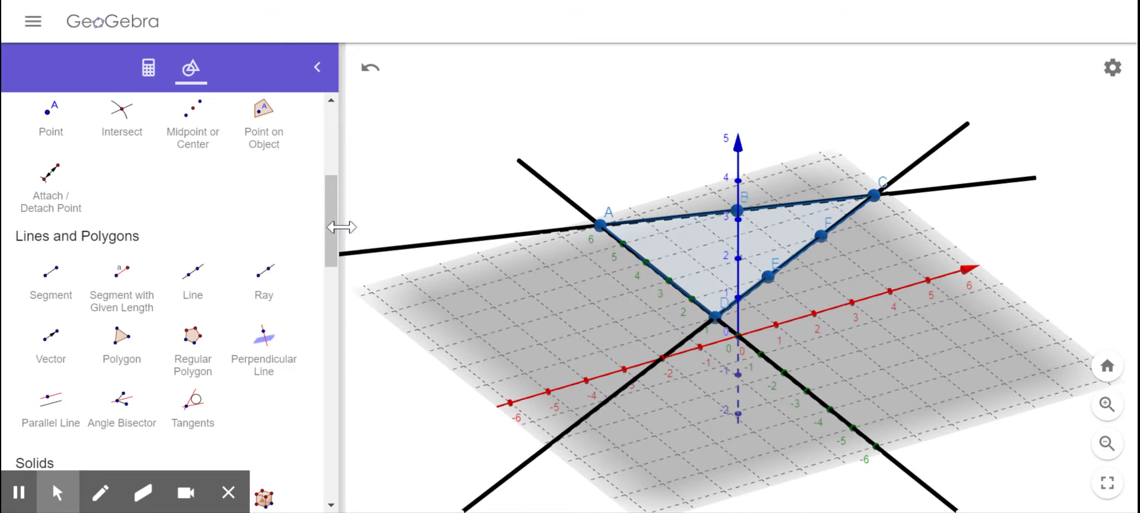
pyautogui.moveTo(334, 229); pyautogui.dragTo(332, 425)
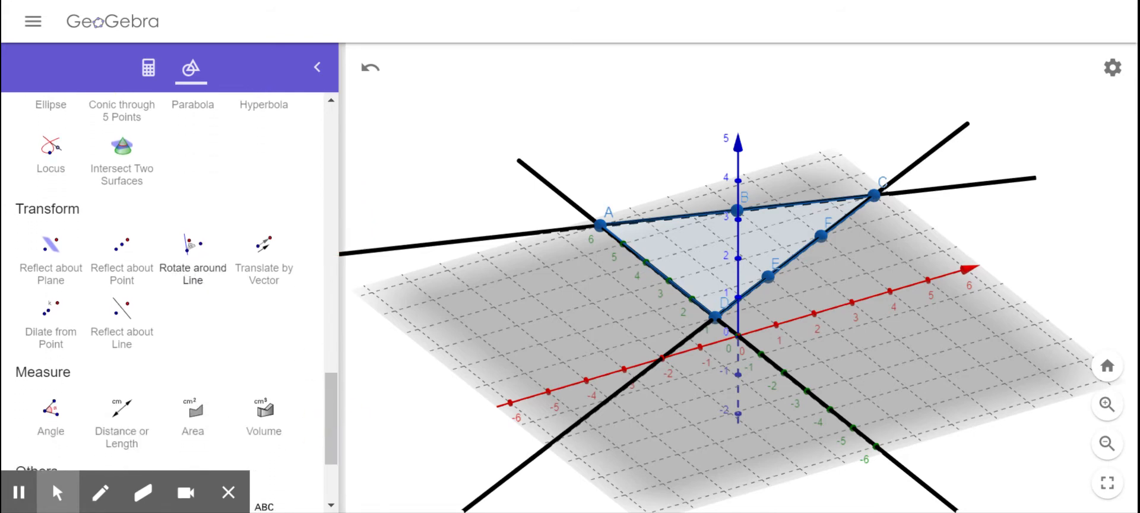
pyautogui.click(192, 282)
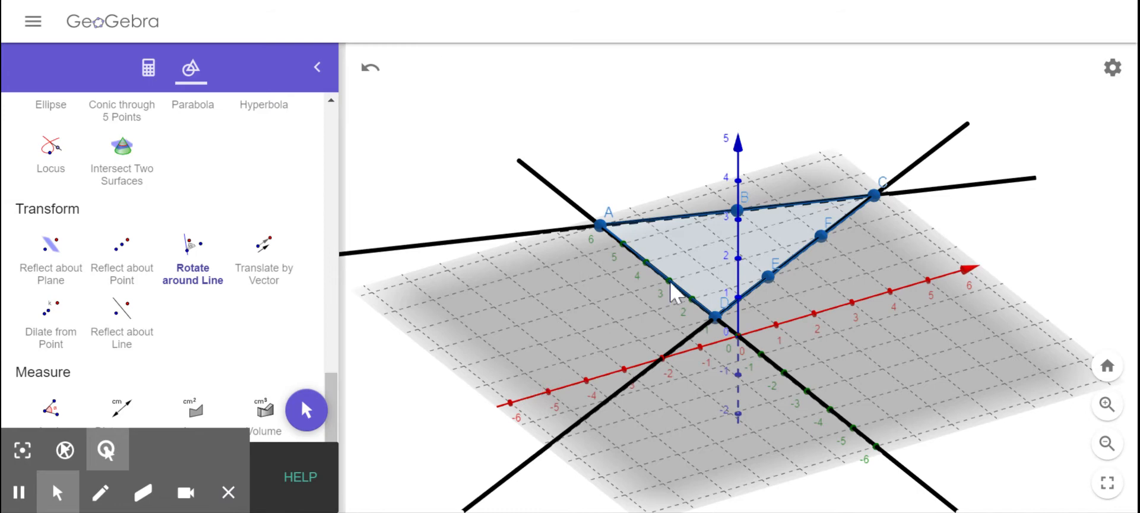
pyautogui.click(772, 243)
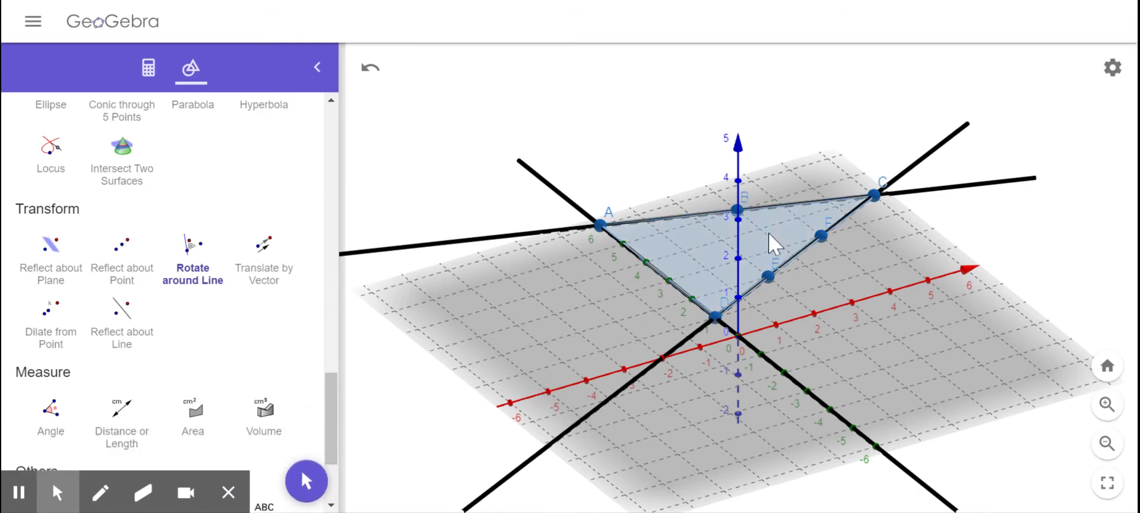
pyautogui.click(660, 275)
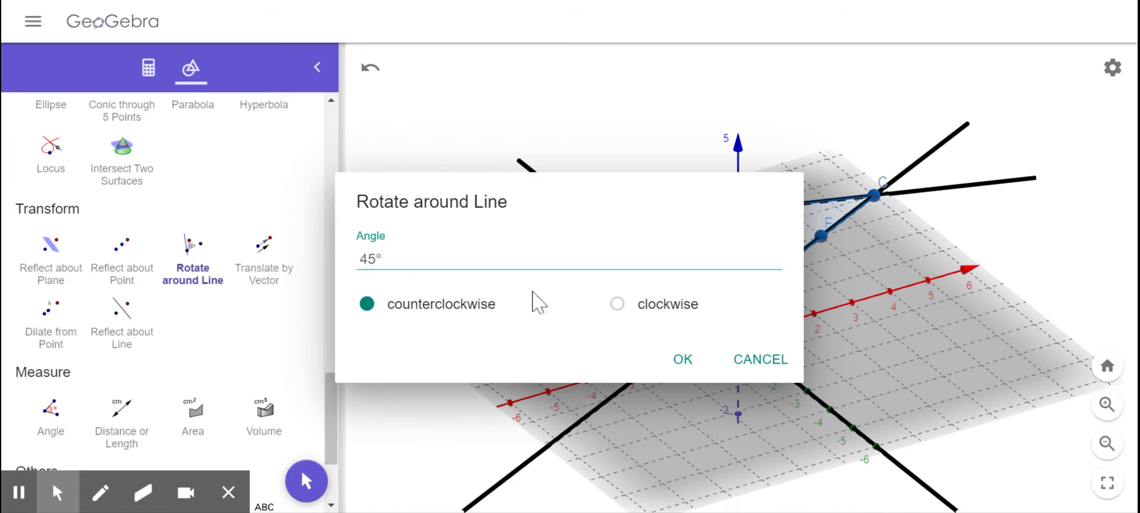
pyautogui.click(684, 359)
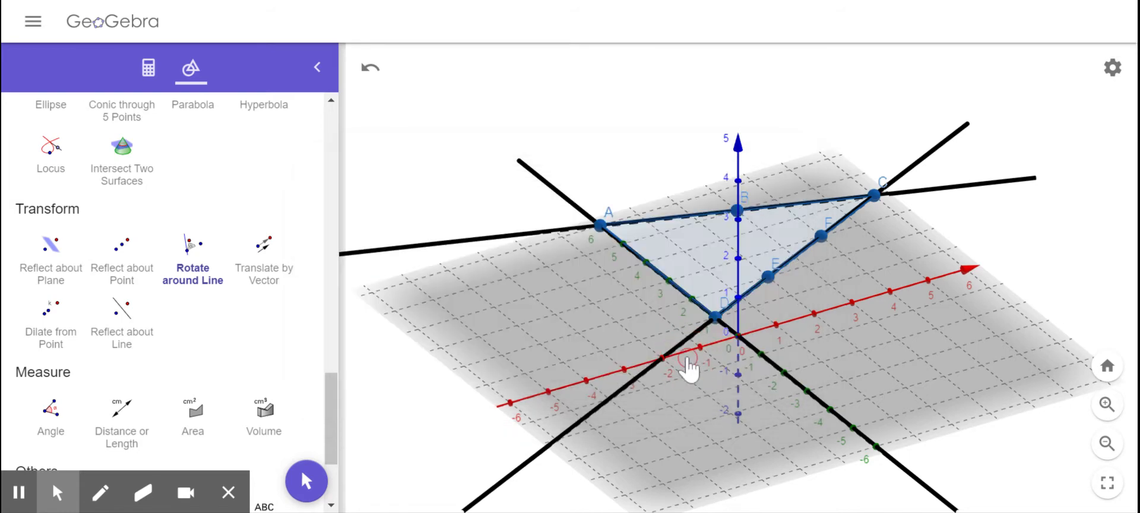
pyautogui.click(682, 446)
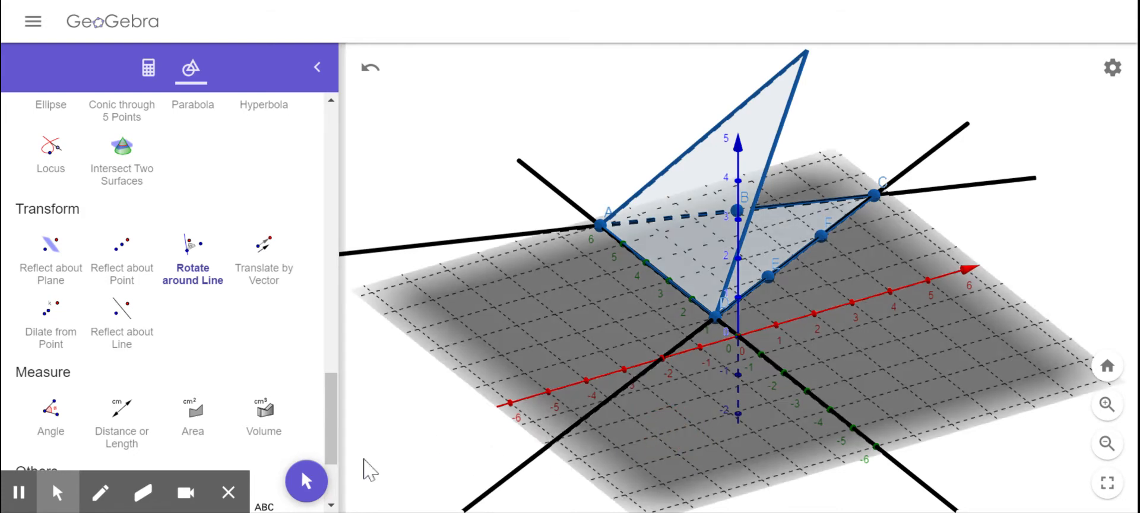
# - Rotate triangle DAC around the line through A and D by 90° counterclockwise
pyautogui.click(305, 482)
pyautogui.click(617, 438)
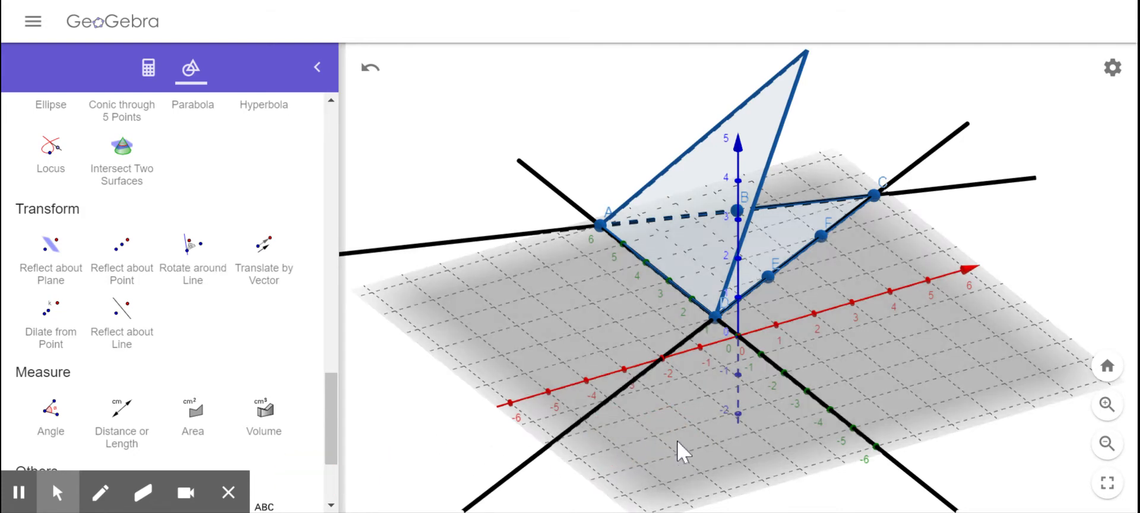
pyautogui.moveTo(676, 440)
pyautogui.mouseDown()
pyautogui.moveTo(634, 444)
pyautogui.moveTo(658, 429)
pyautogui.moveTo(646, 412)
pyautogui.moveTo(661, 442)
pyautogui.mouseUp()
pyautogui.click(196, 268)
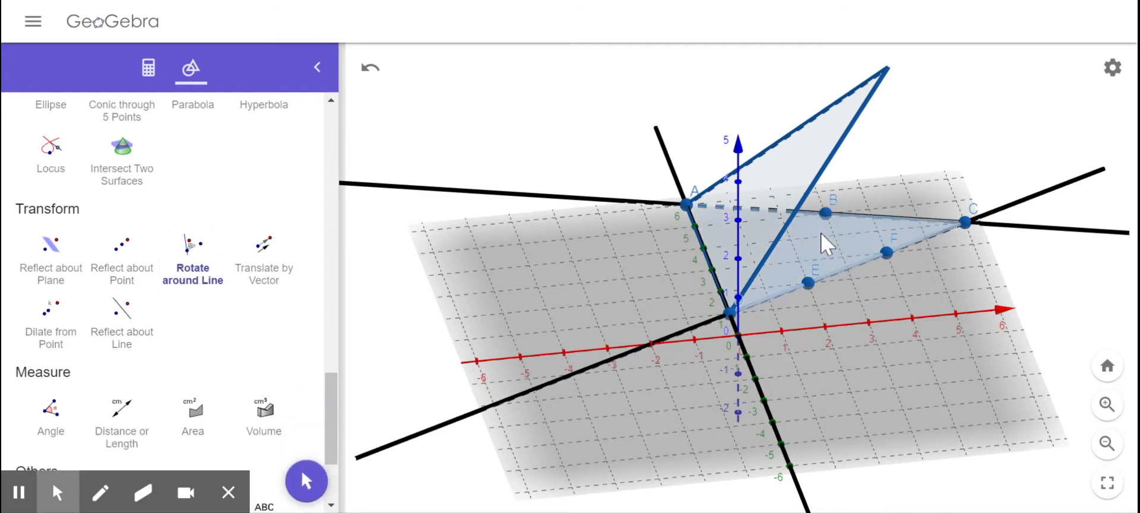
pyautogui.click(711, 269)
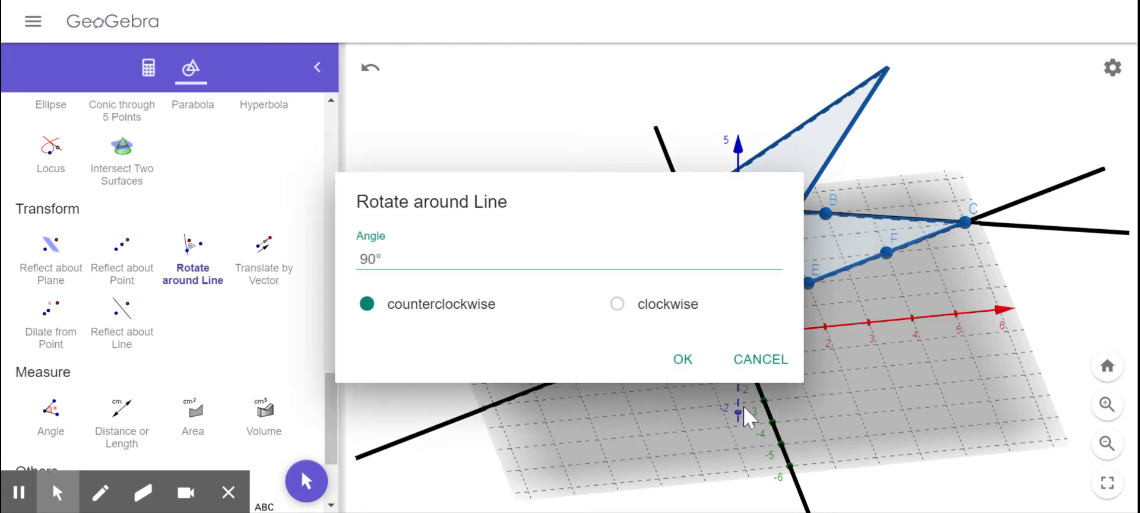
pyautogui.click(685, 359)
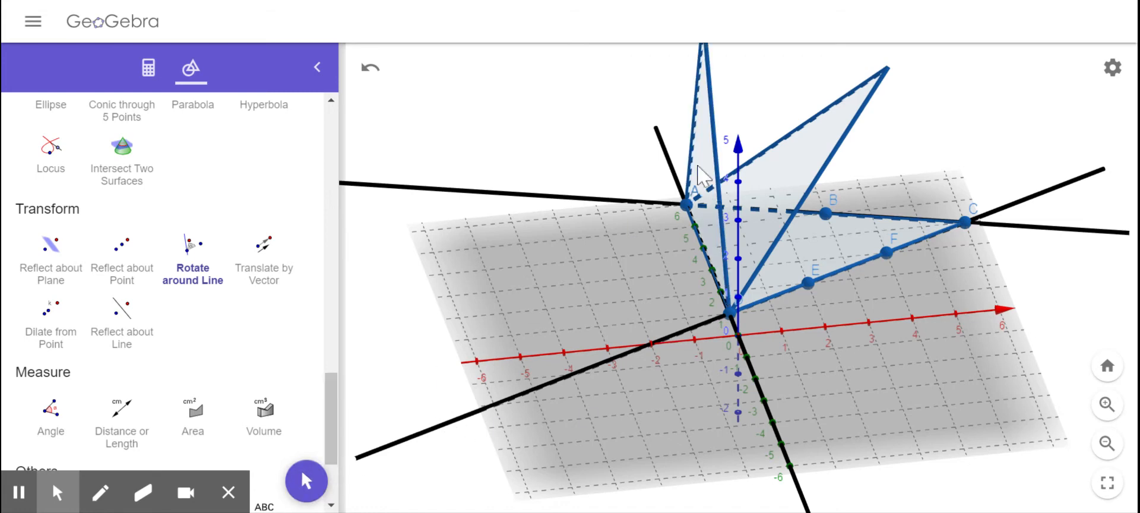
# - Rotate the original triangle DAC around line AD by 135° counterclockwise
pyautogui.click(805, 266)
pyautogui.click(708, 256)
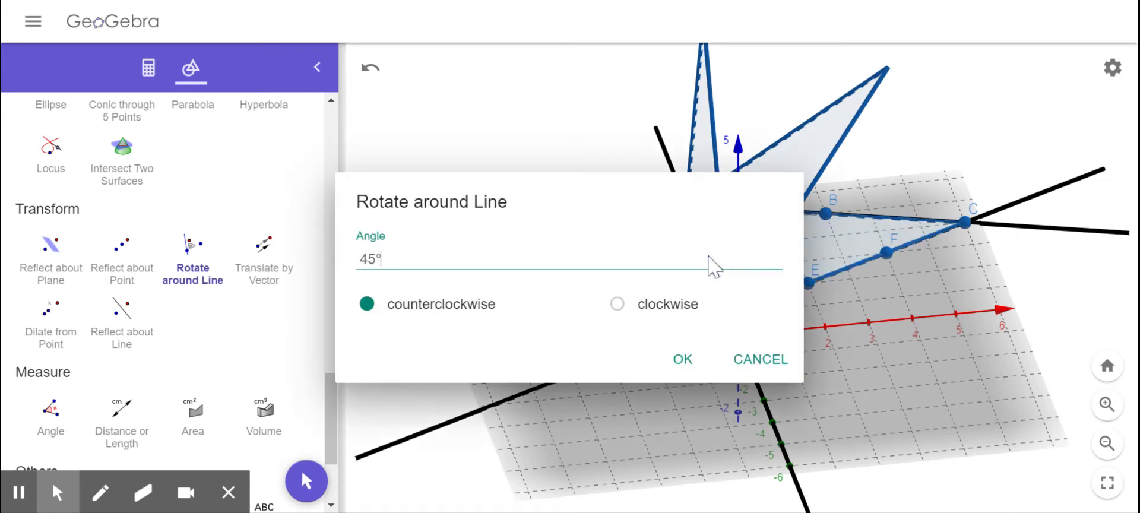
pyautogui.click(376, 262)
pyautogui.click(682, 360)
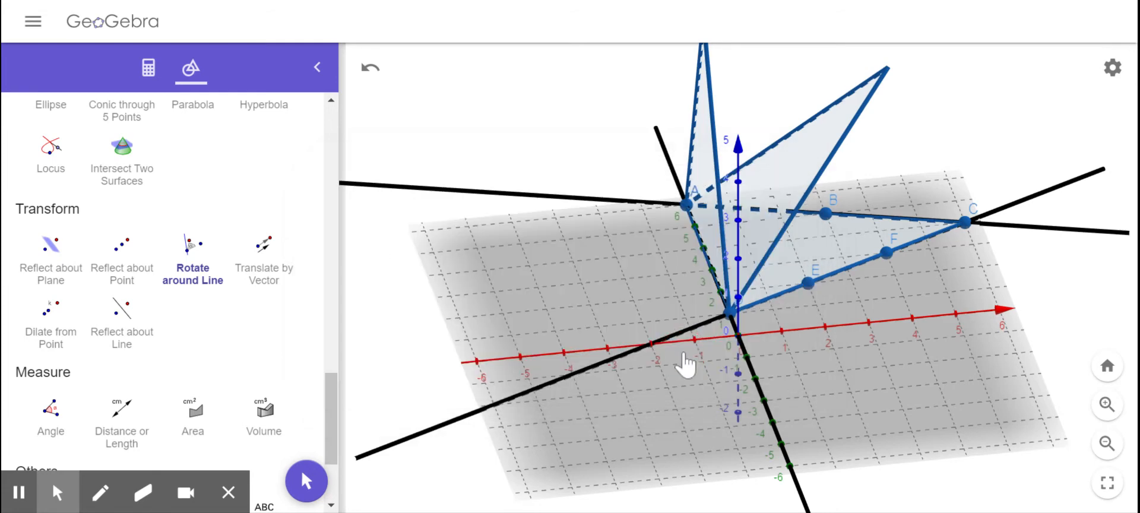
# - Rotate the original triangle DAC around line AD by 180° counterclockwise, and return to the Move tool
pyautogui.click(799, 254)
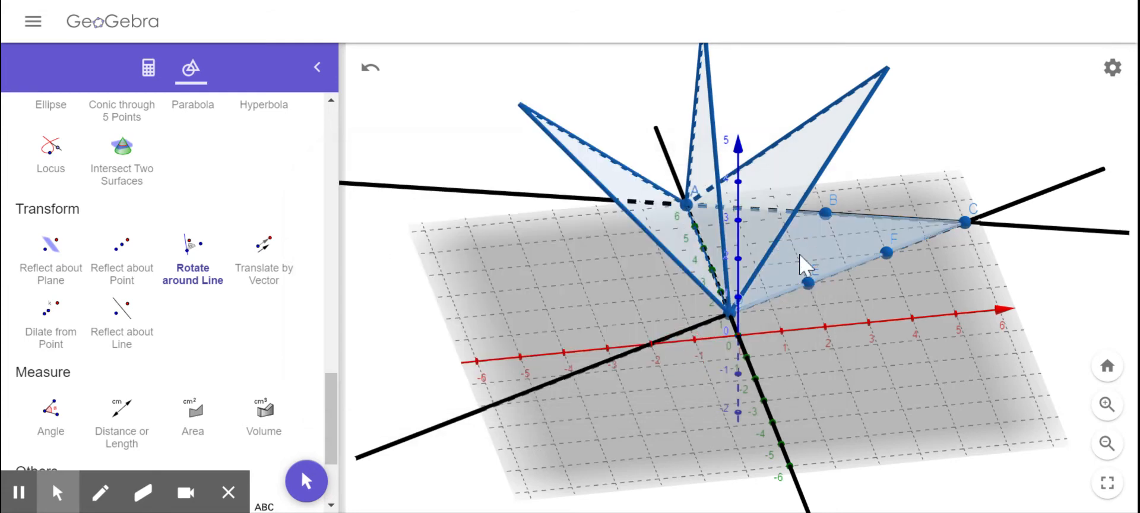
pyautogui.click(710, 265)
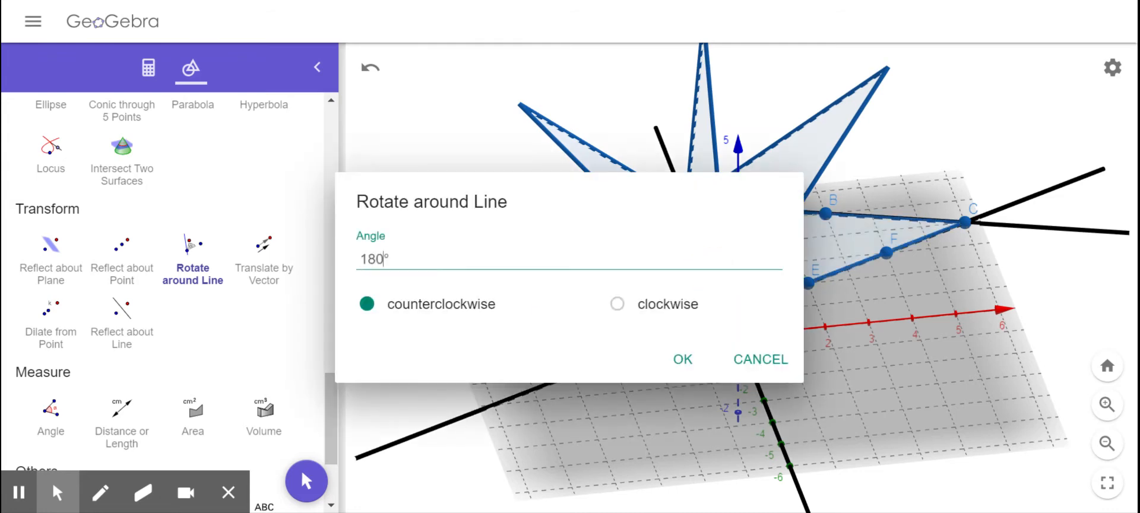
pyautogui.click(682, 361)
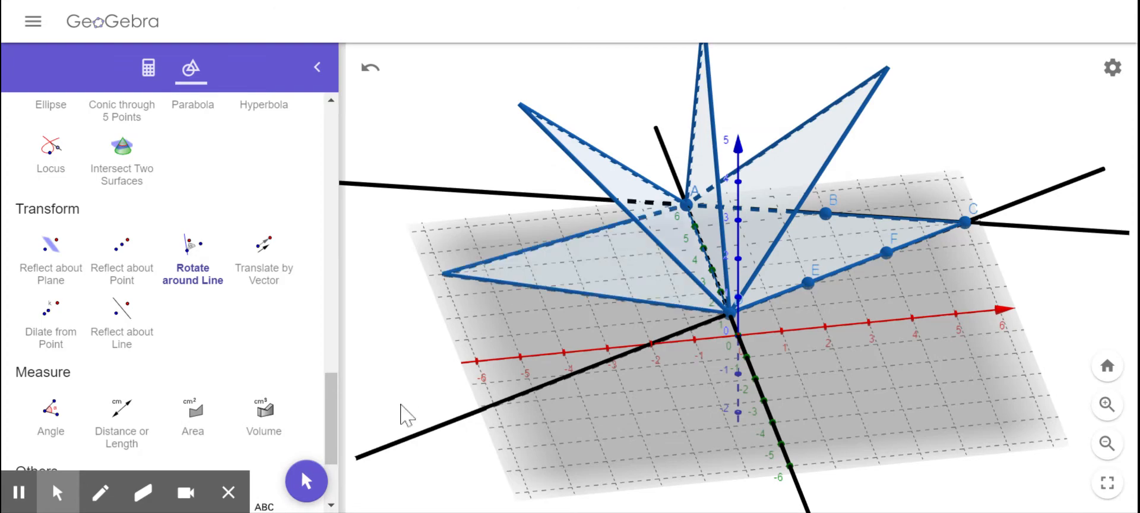
pyautogui.click(306, 480)
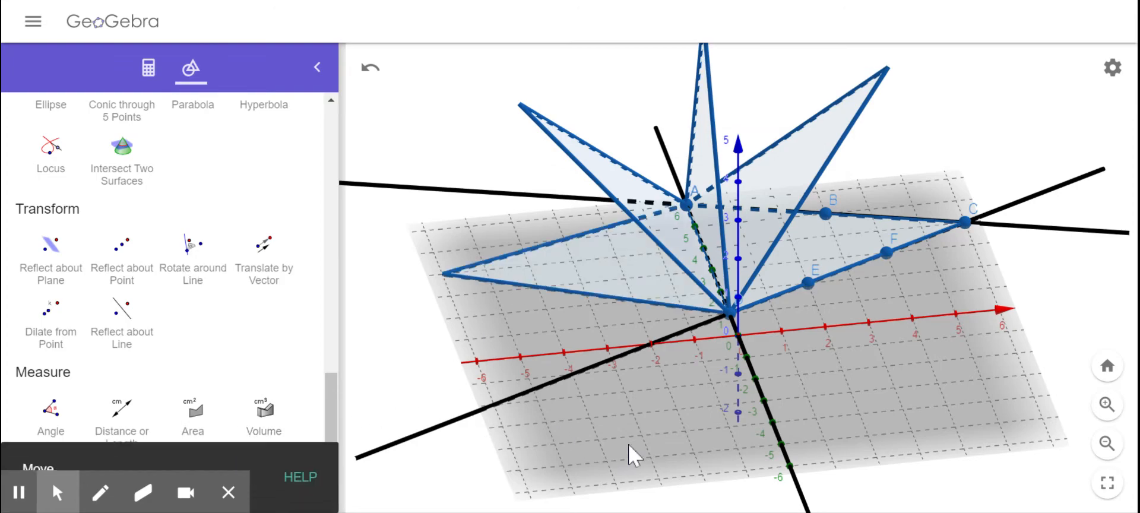
pyautogui.moveTo(631, 450)
pyautogui.mouseDown()
pyautogui.moveTo(629, 421)
pyautogui.moveTo(614, 426)
pyautogui.moveTo(622, 420)
pyautogui.moveTo(623, 441)
pyautogui.moveTo(646, 426)
pyautogui.moveTo(637, 456)
pyautogui.moveTo(614, 414)
pyautogui.moveTo(620, 460)
pyautogui.mouseUp()
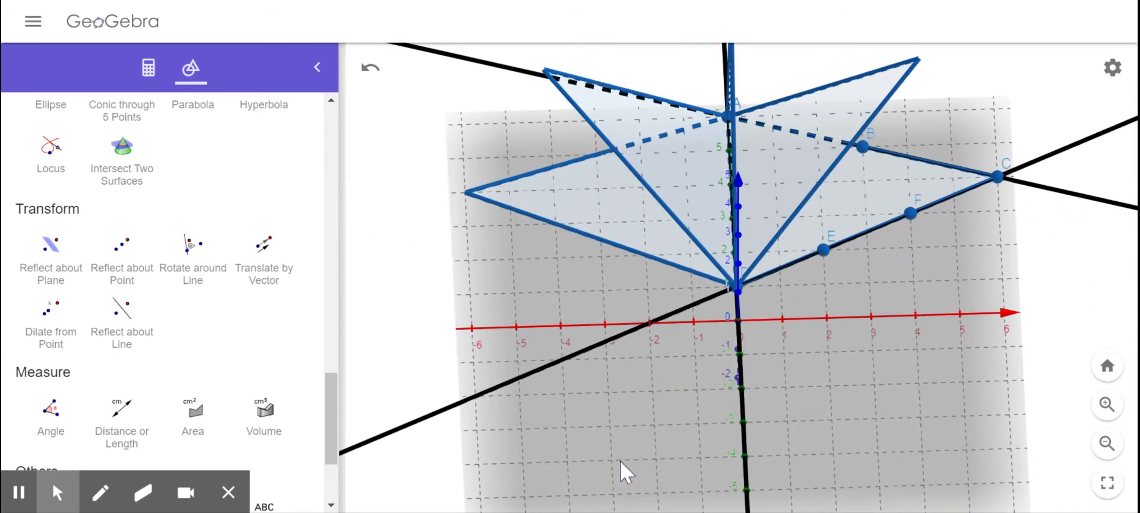
pyautogui.click(852, 199)
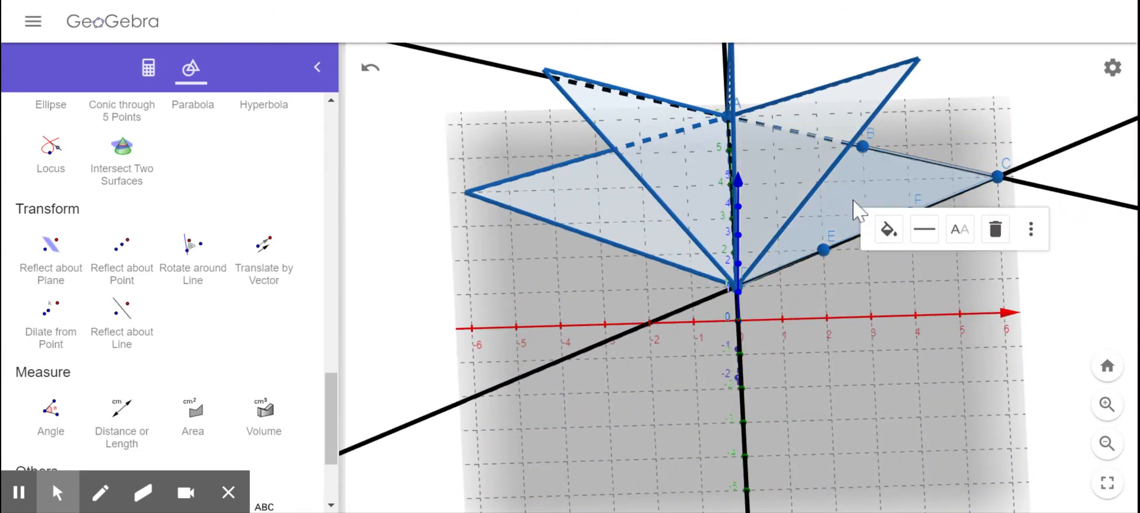
pyautogui.click(191, 256)
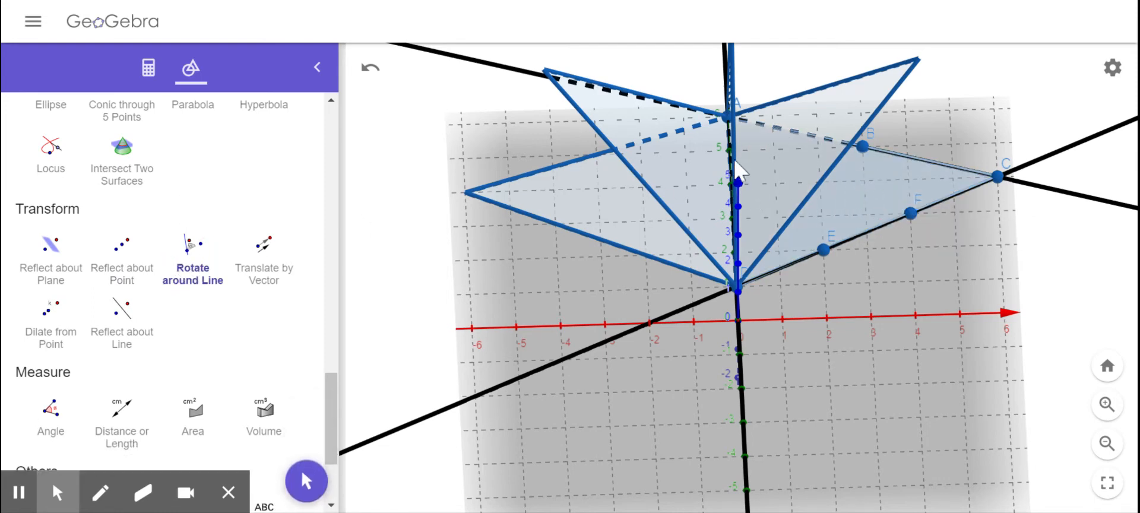
pyautogui.click(306, 481)
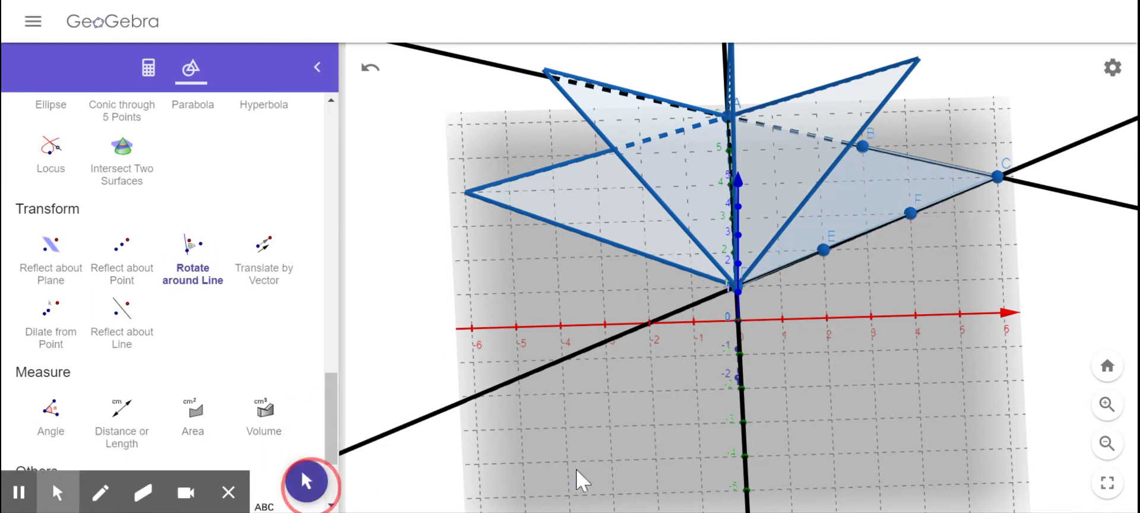
# - Rotate triangle DAC around the line through A and D by 45° clockwise
pyautogui.moveTo(576, 468); pyautogui.dragTo(598, 458)
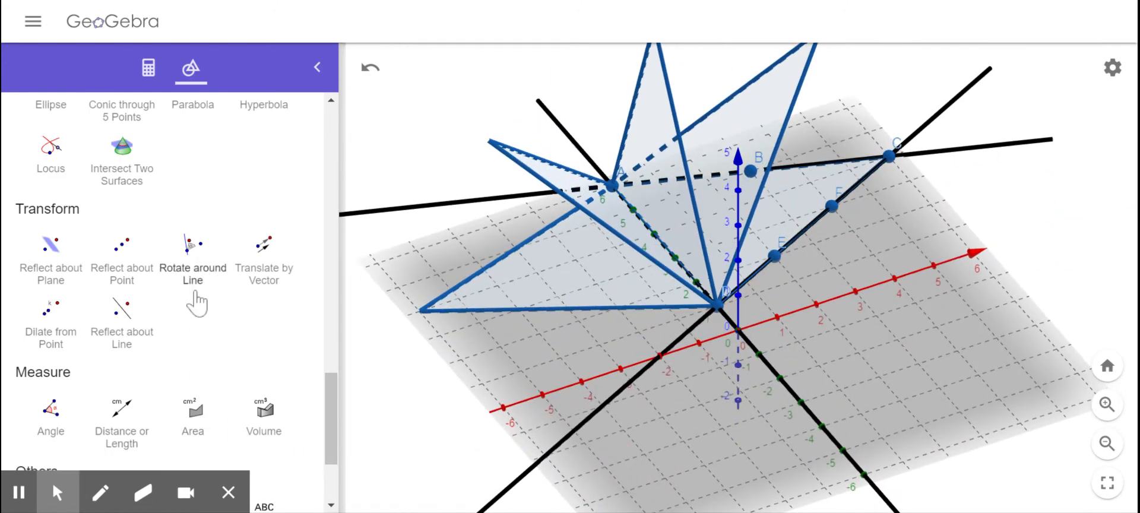
pyautogui.click(191, 258)
pyautogui.click(808, 178)
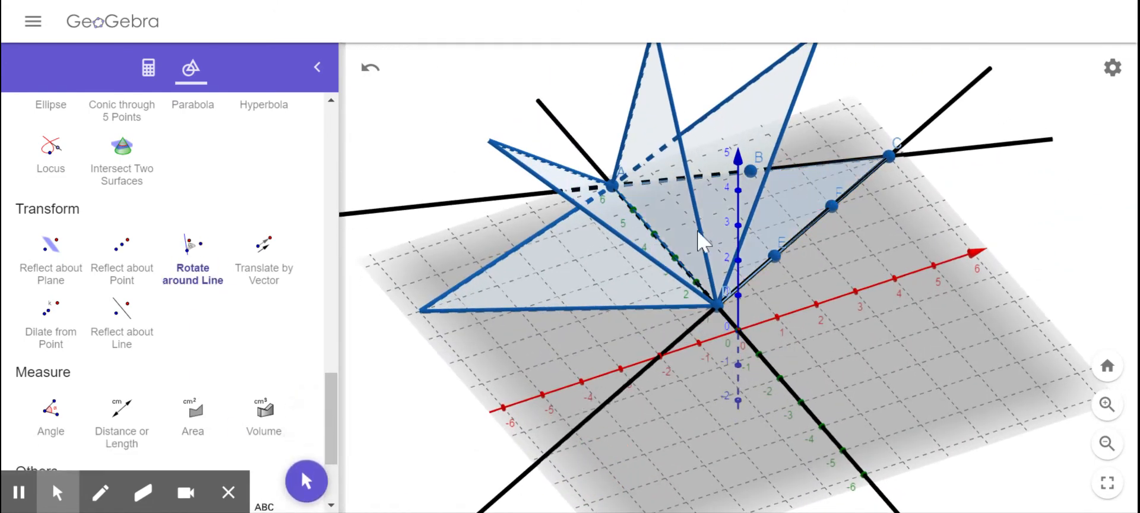
pyautogui.click(662, 244)
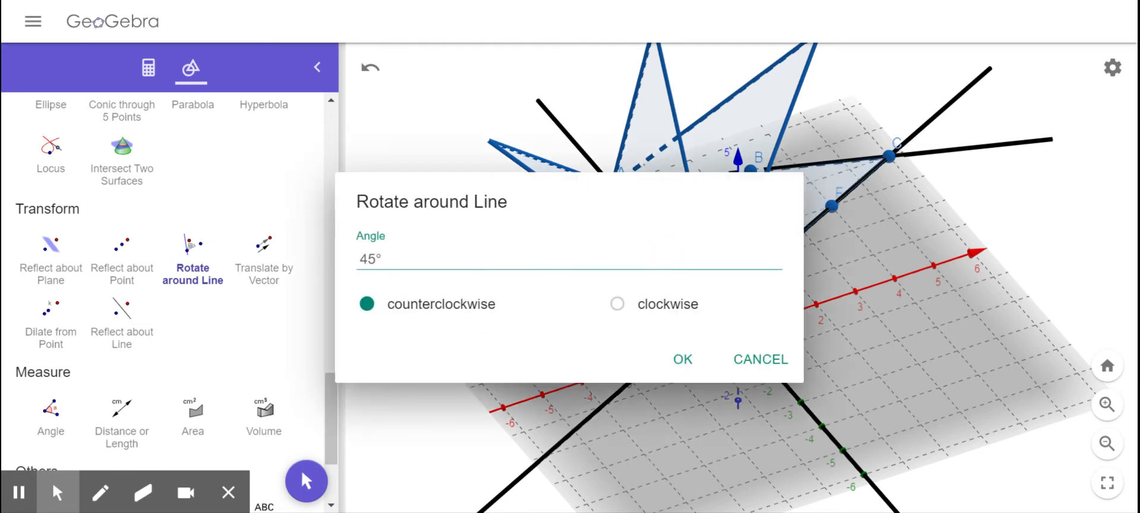
pyautogui.click(618, 304)
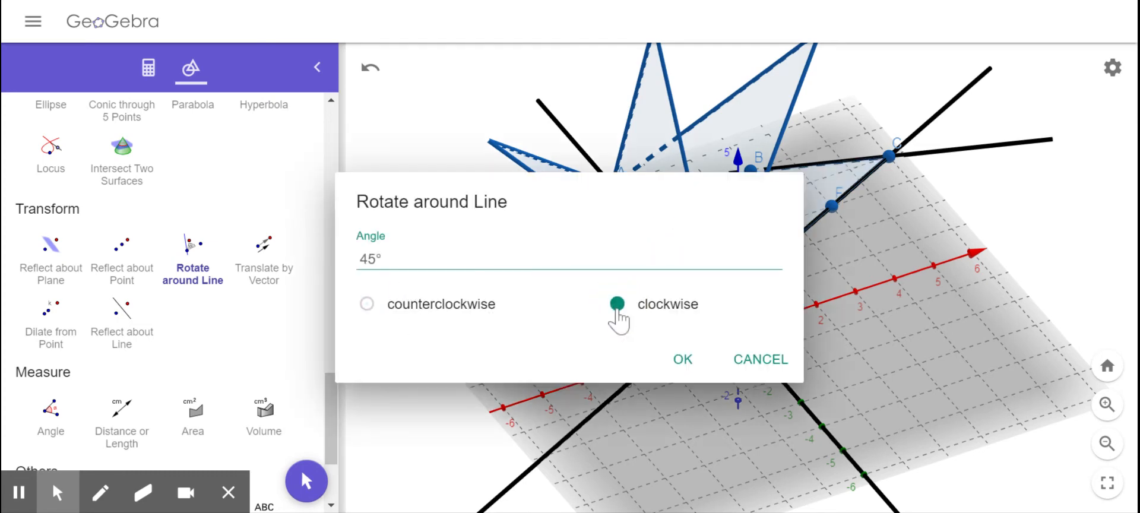
pyautogui.click(683, 359)
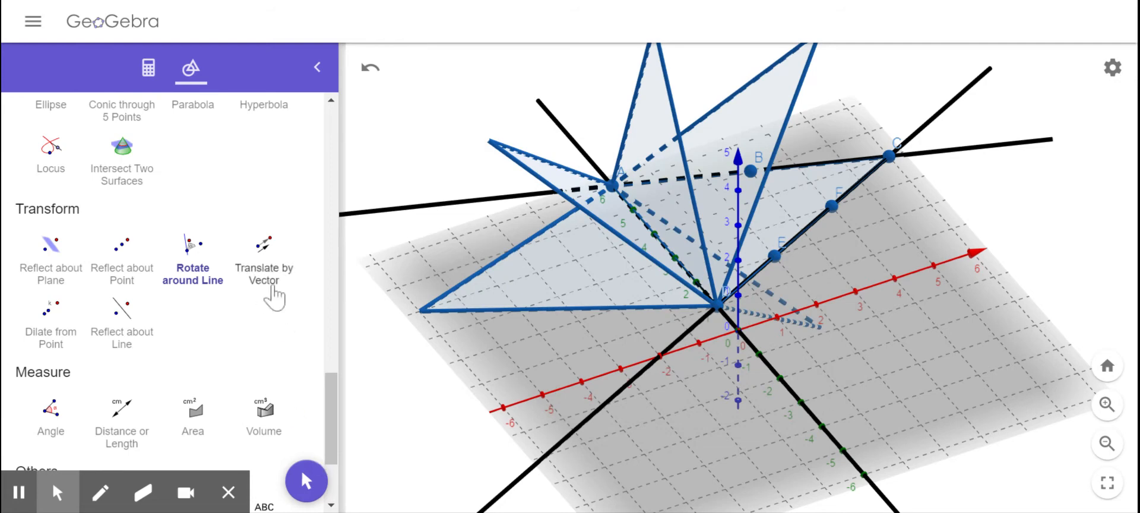
# - Rotate the original triangle DAC around line AD by 90° clockwise
pyautogui.click(659, 240)
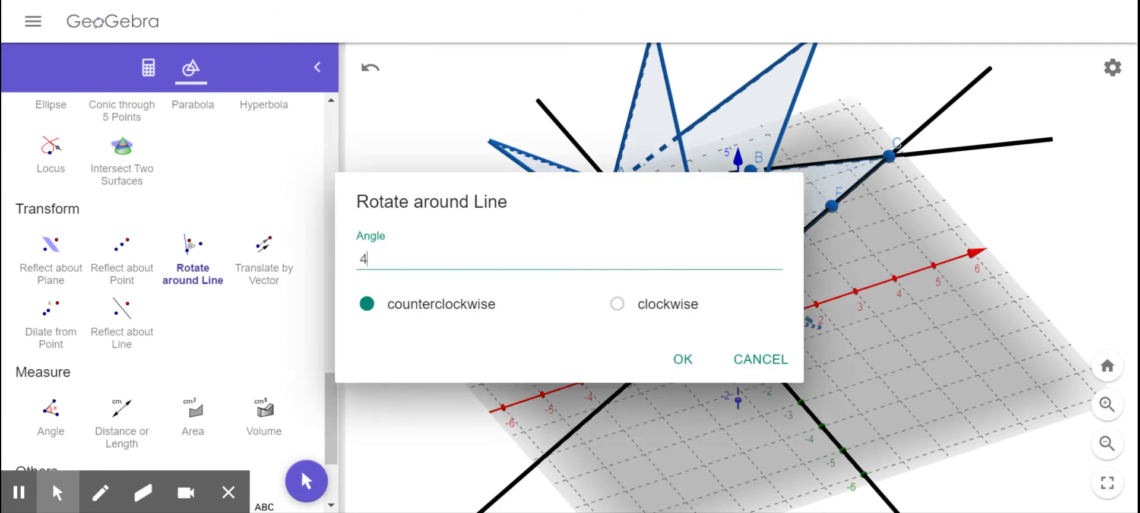
pyautogui.click(617, 304)
pyautogui.click(683, 359)
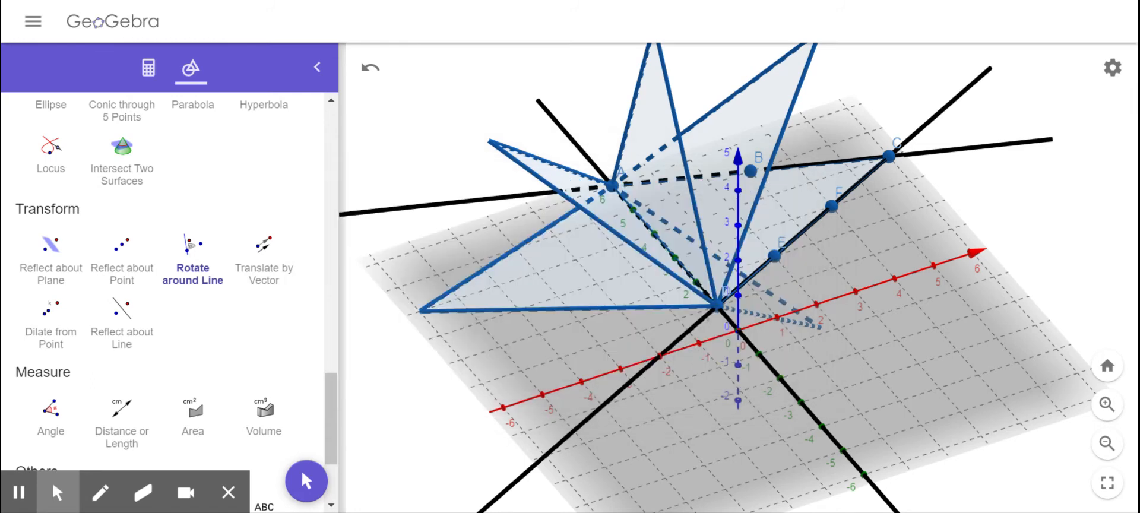
# - Rotate the original triangle DAC around line AD by 135° clockwise
pyautogui.click(791, 207)
pyautogui.click(670, 260)
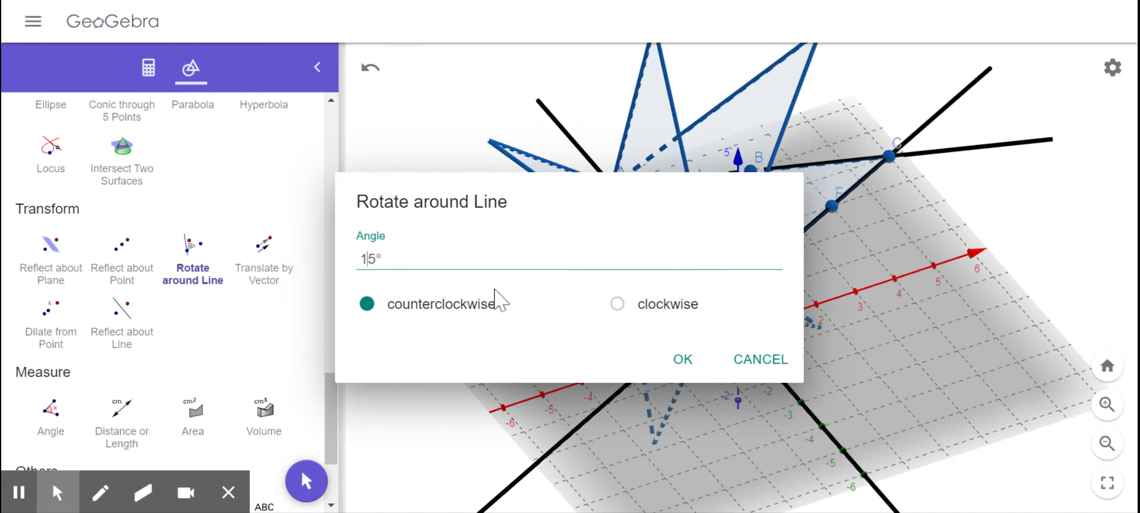
pyautogui.click(641, 297)
pyautogui.click(686, 363)
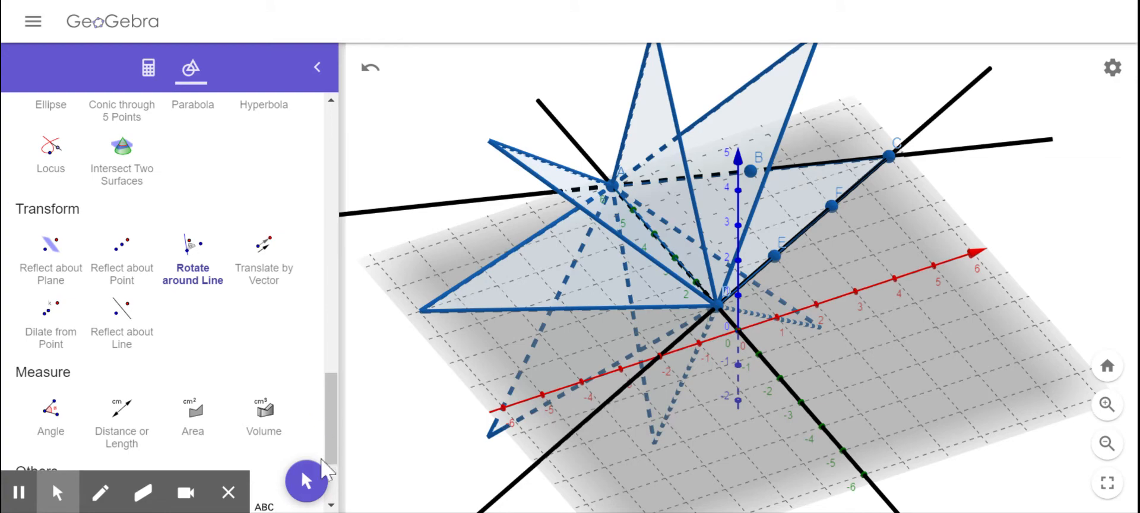
# - Examine the set of rotated triangles around line AD from the side and from directly above the base plane
pyautogui.click(308, 482)
pyautogui.moveTo(669, 437); pyautogui.dragTo(662, 413)
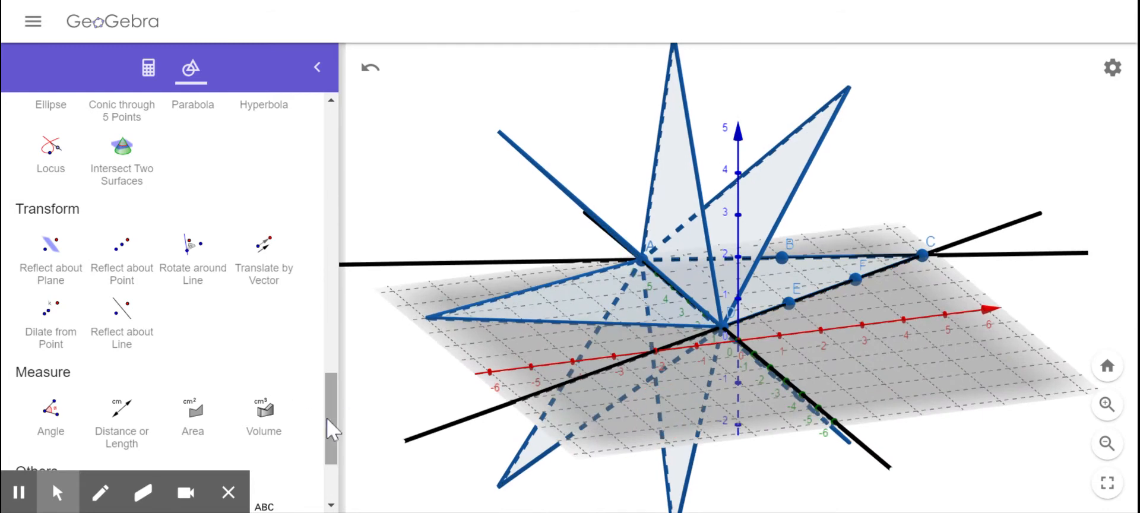
pyautogui.moveTo(326, 418); pyautogui.dragTo(439, 391)
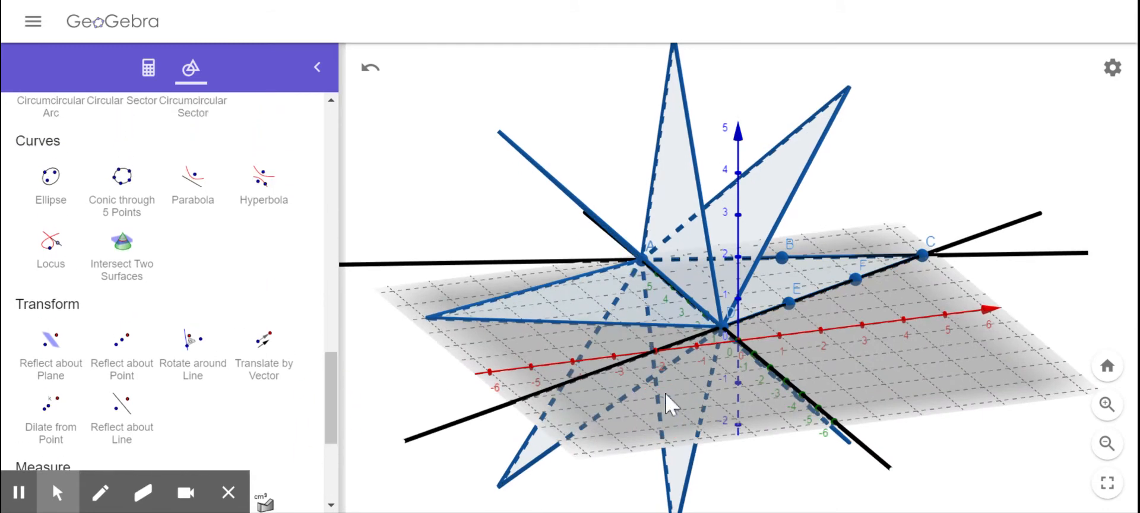
pyautogui.moveTo(664, 393); pyautogui.dragTo(648, 444)
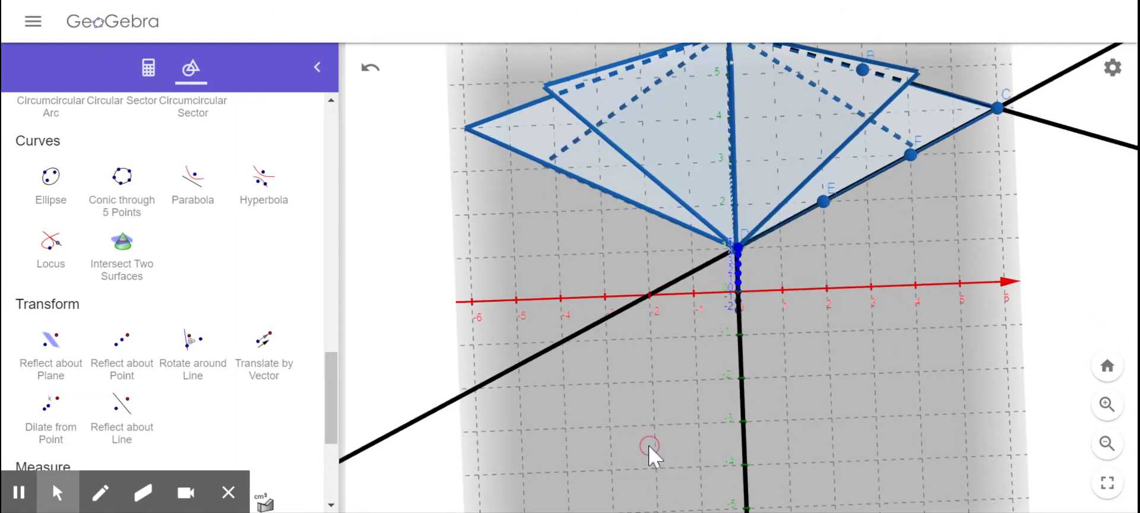
pyautogui.click(1107, 444)
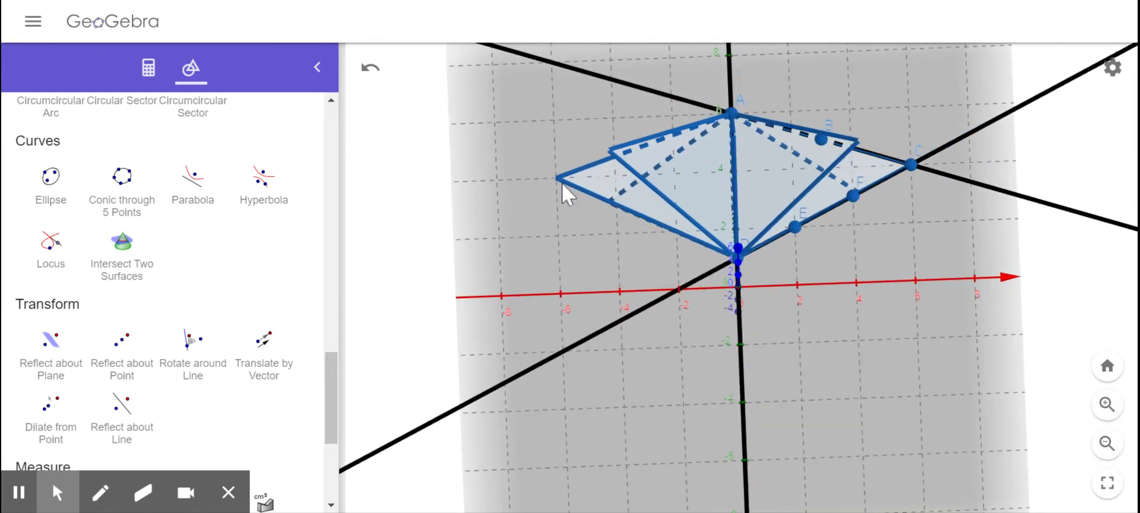
pyautogui.moveTo(695, 368); pyautogui.dragTo(701, 372)
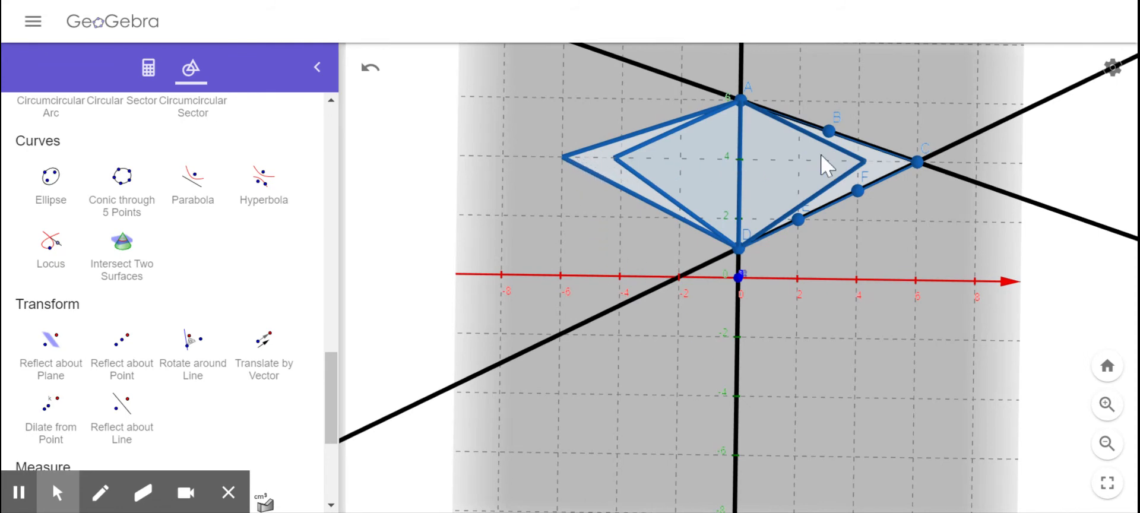
pyautogui.moveTo(54, 486)
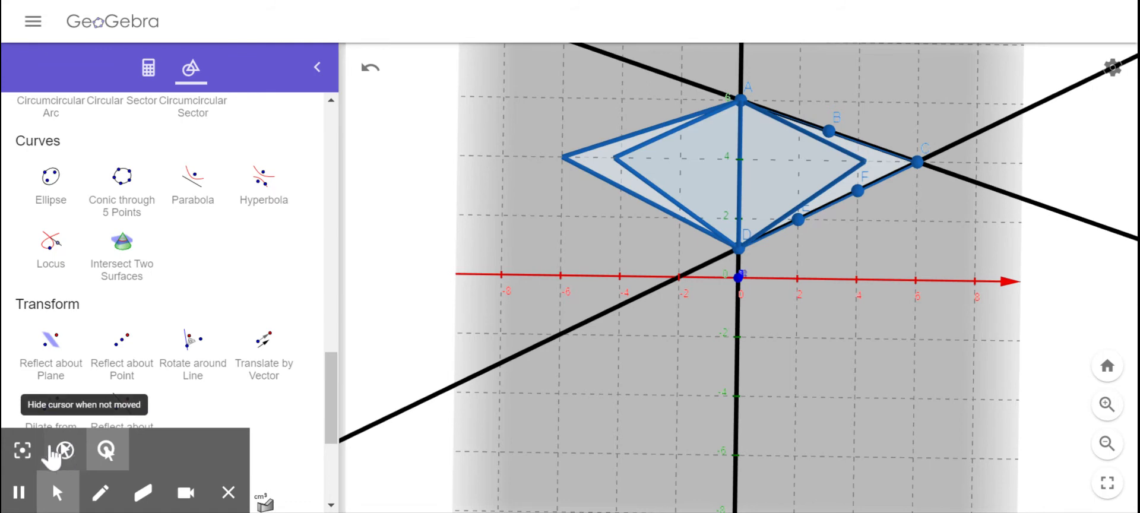
pyautogui.click(23, 450)
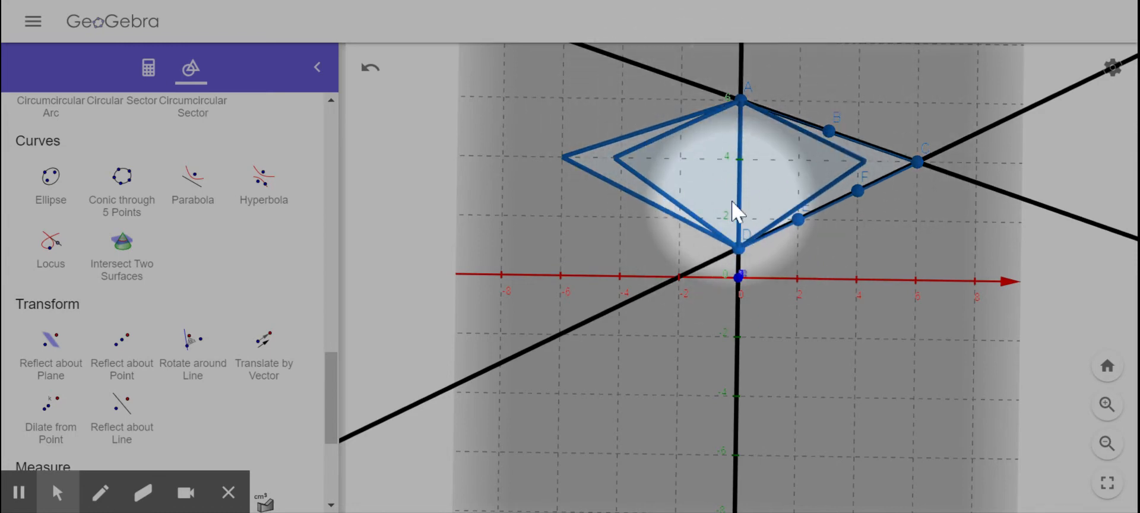
pyautogui.moveTo(21, 493)
pyautogui.click(22, 451)
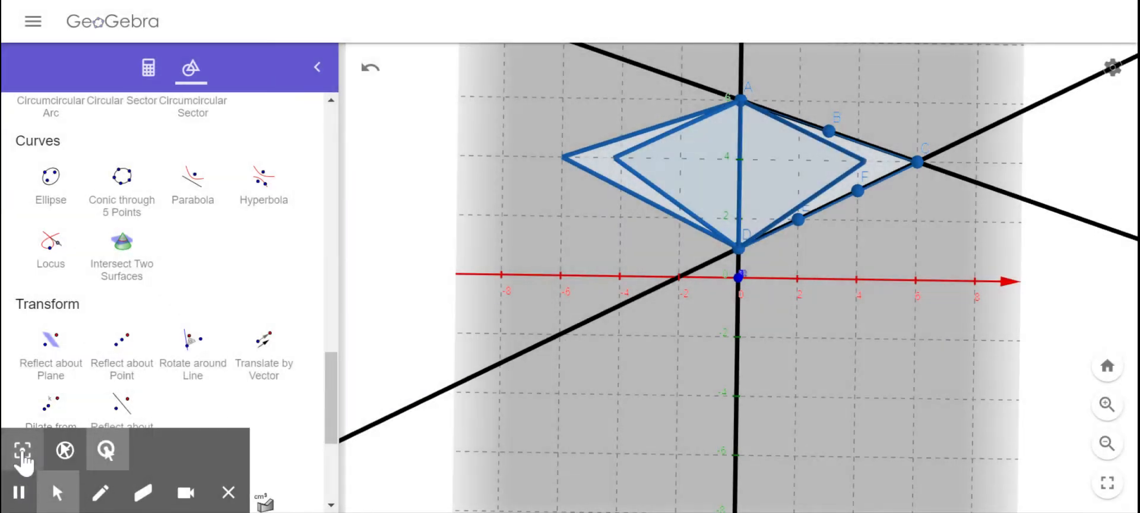
pyautogui.moveTo(593, 410); pyautogui.dragTo(603, 390)
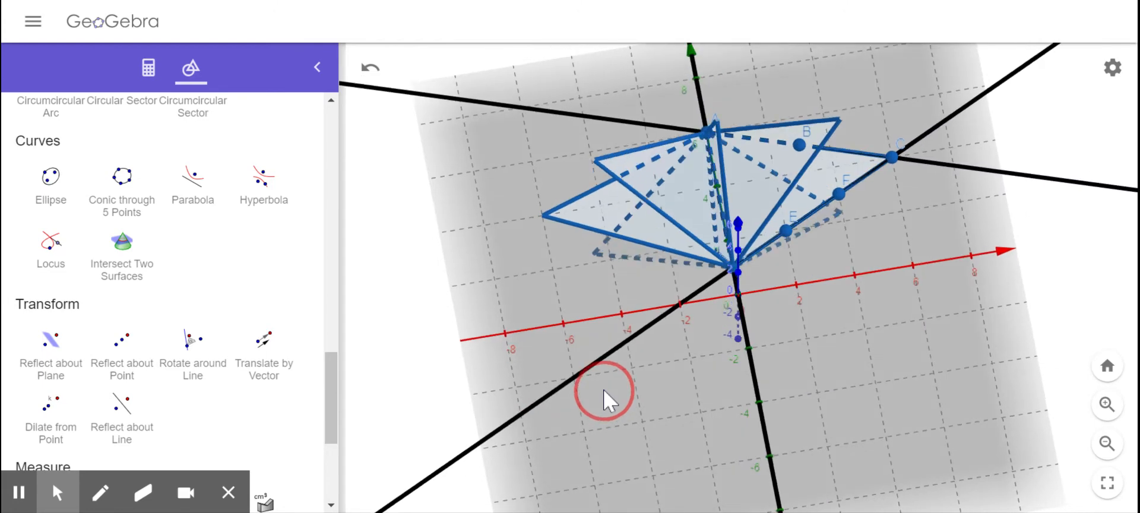
pyautogui.moveTo(329, 414); pyautogui.dragTo(337, 313)
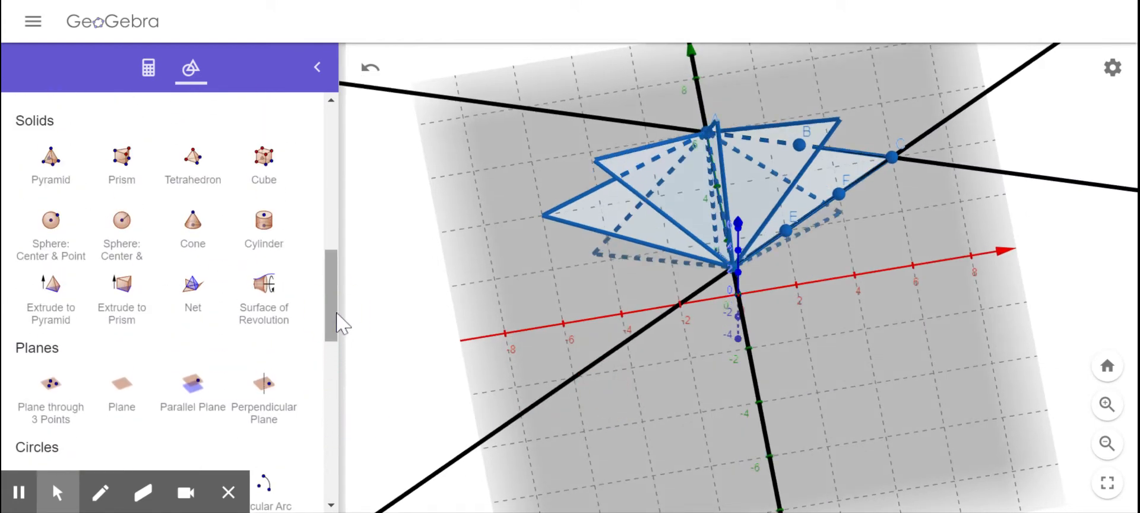
pyautogui.click(203, 231)
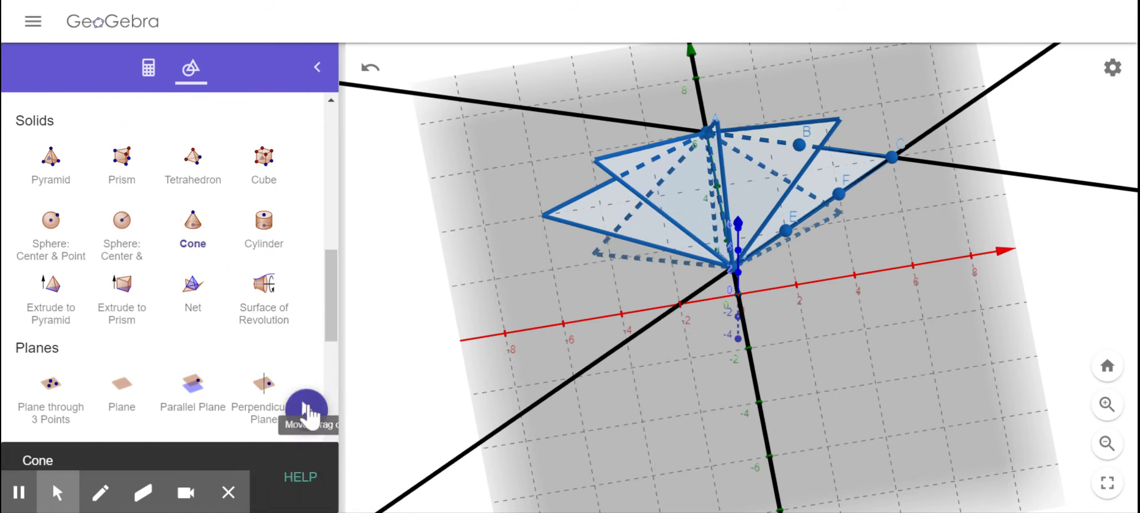
pyautogui.click(306, 409)
pyautogui.click(501, 373)
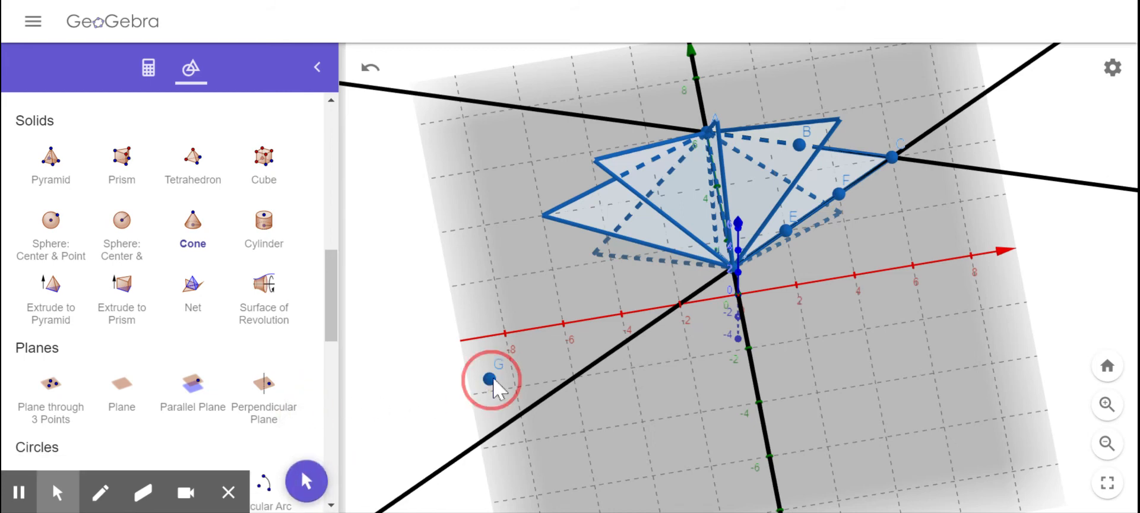
pyautogui.moveTo(502, 373); pyautogui.dragTo(434, 402)
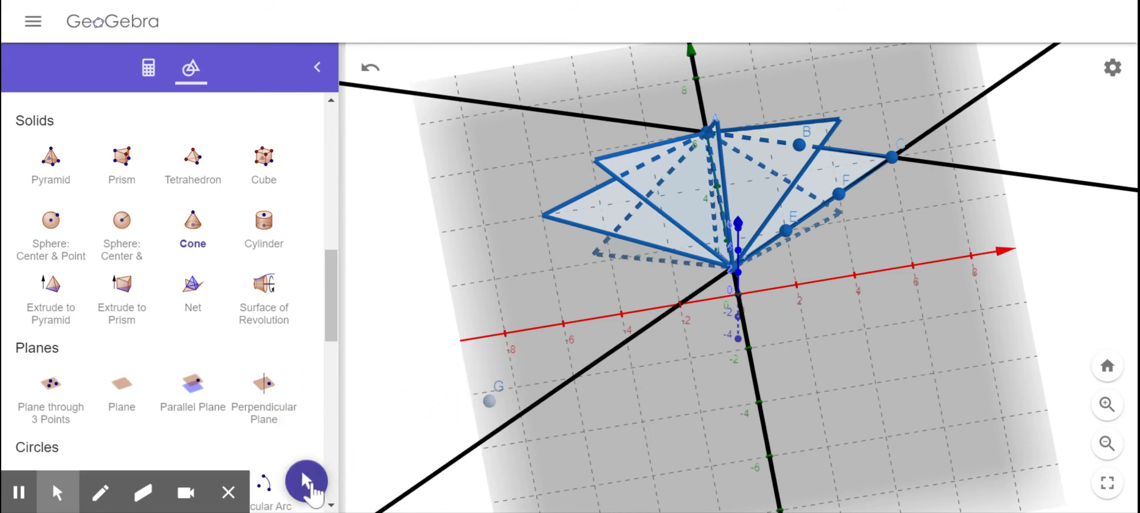
pyautogui.click(309, 482)
pyautogui.click(488, 400)
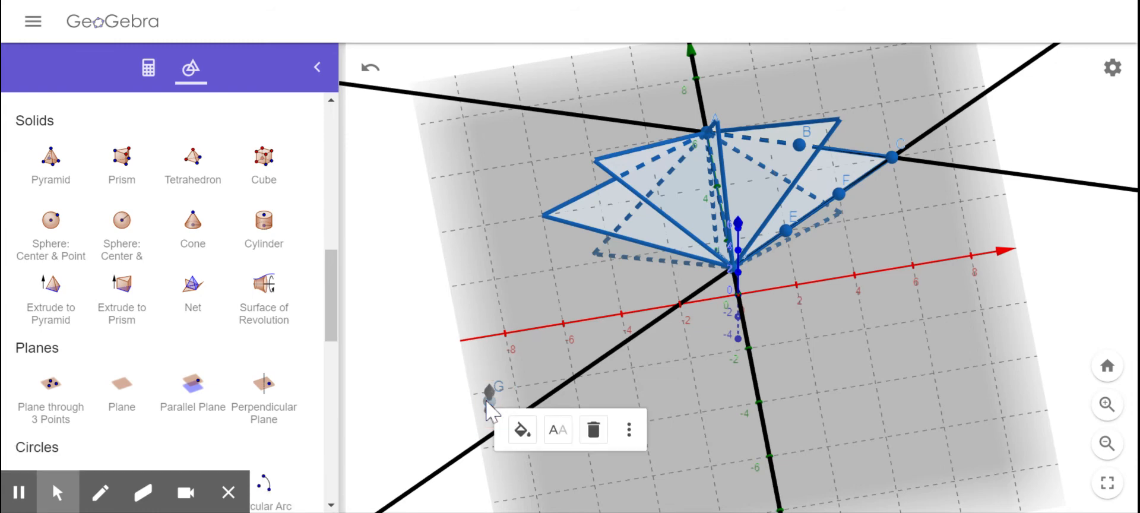
pyautogui.click(593, 429)
# - Place a point on segment AD at about 4 on the y-axis, roughly level with vertex C
pyautogui.moveTo(490, 315); pyautogui.dragTo(502, 297)
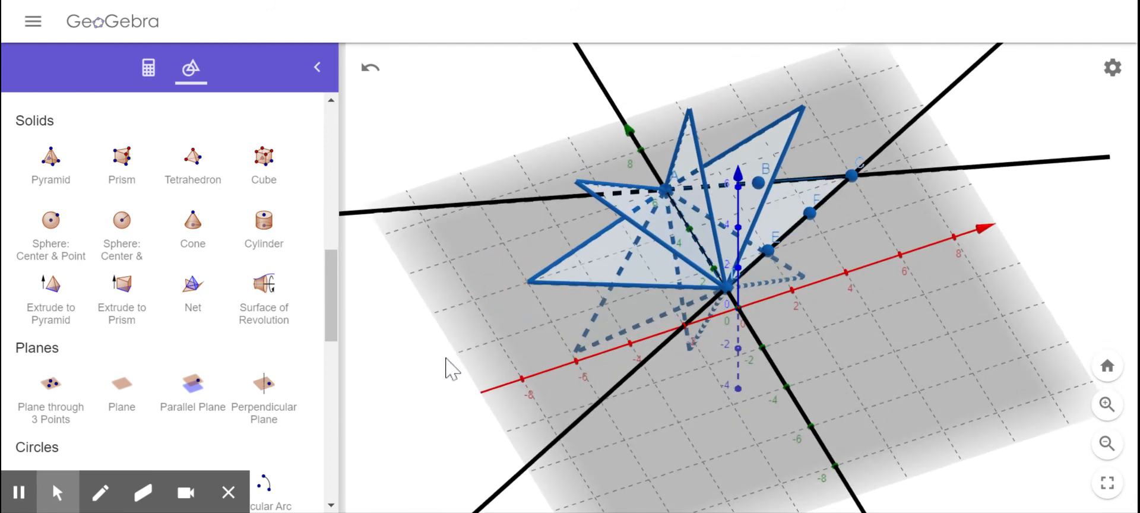
pyautogui.moveTo(482, 380); pyautogui.dragTo(463, 410)
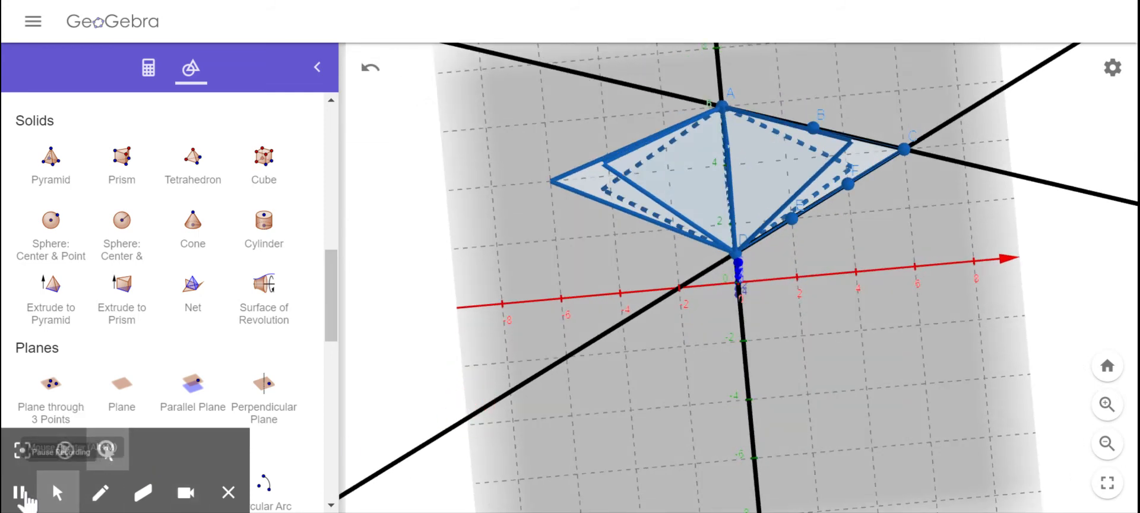
pyautogui.moveTo(331, 298); pyautogui.dragTo(330, 145)
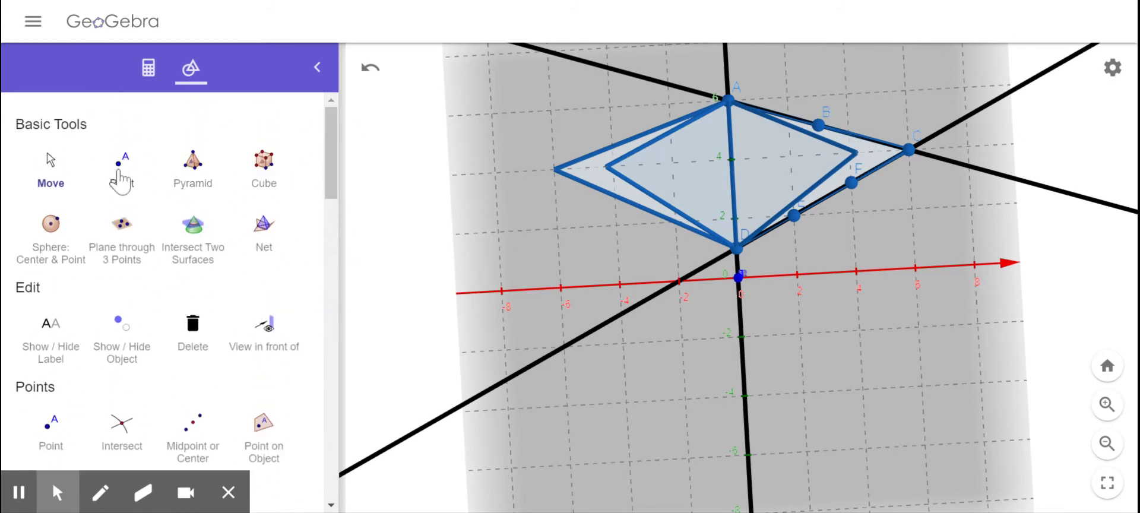
pyautogui.click(120, 174)
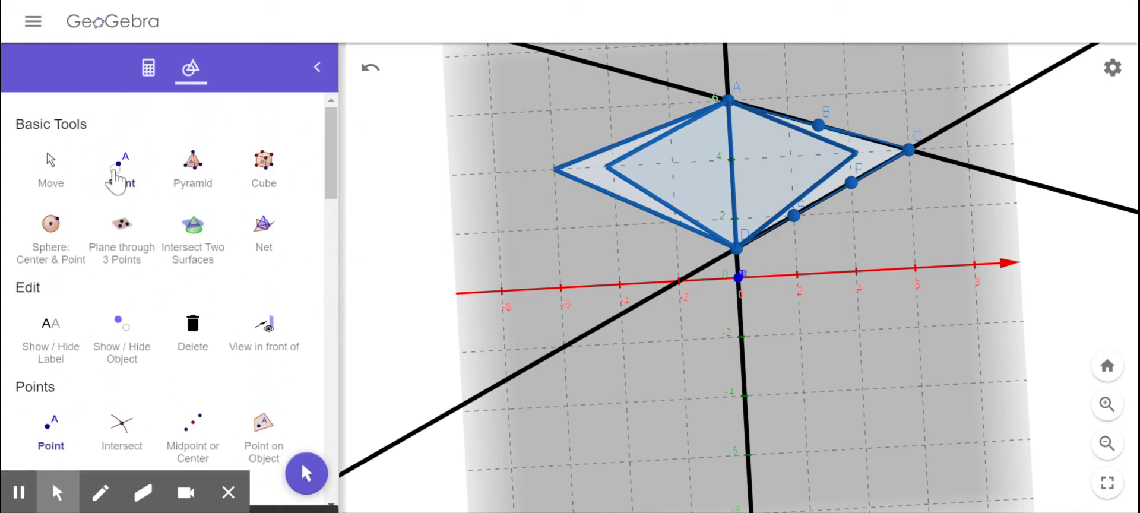
pyautogui.click(731, 159)
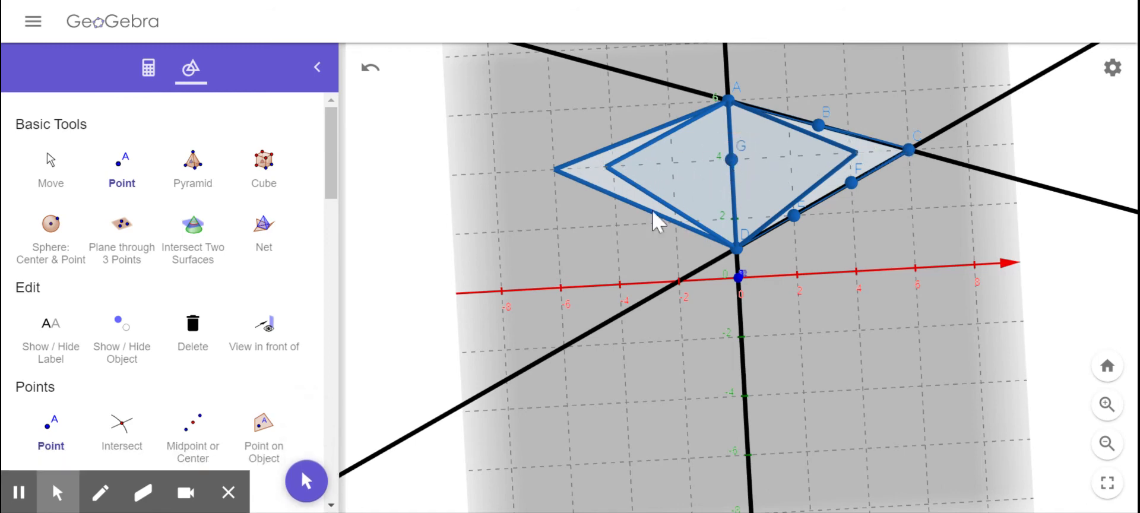
# - Construct a cone with its base centre at point G, its apex at A and a radius of 6
pyautogui.moveTo(331, 191); pyautogui.dragTo(329, 320)
pyautogui.click(200, 328)
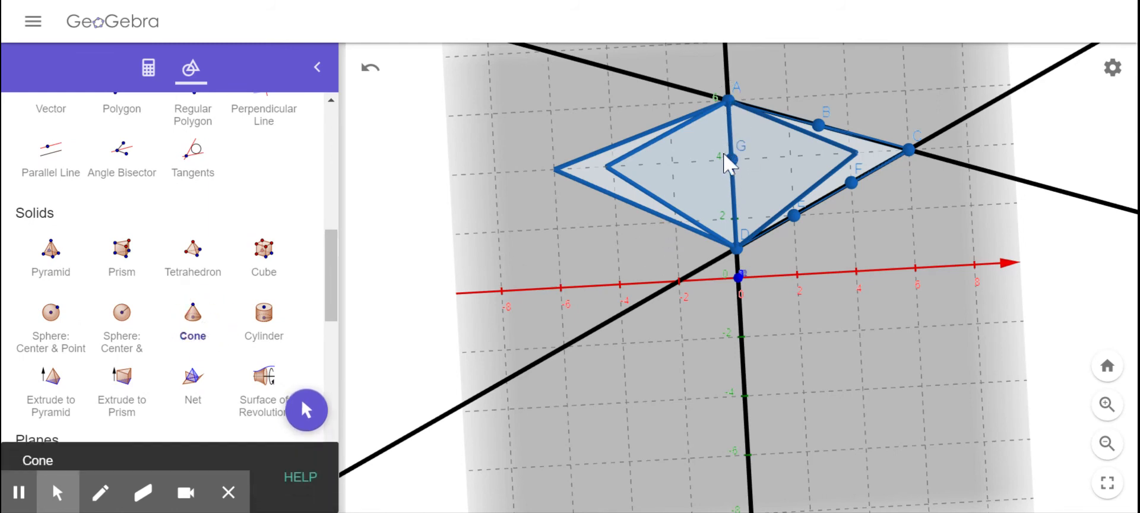
pyautogui.click(228, 502)
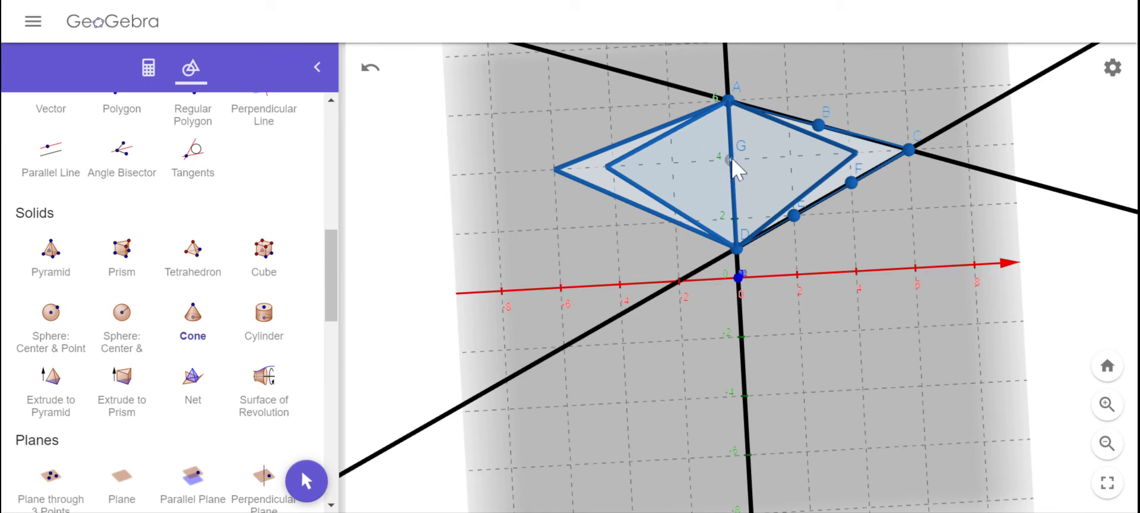
pyautogui.click(730, 100)
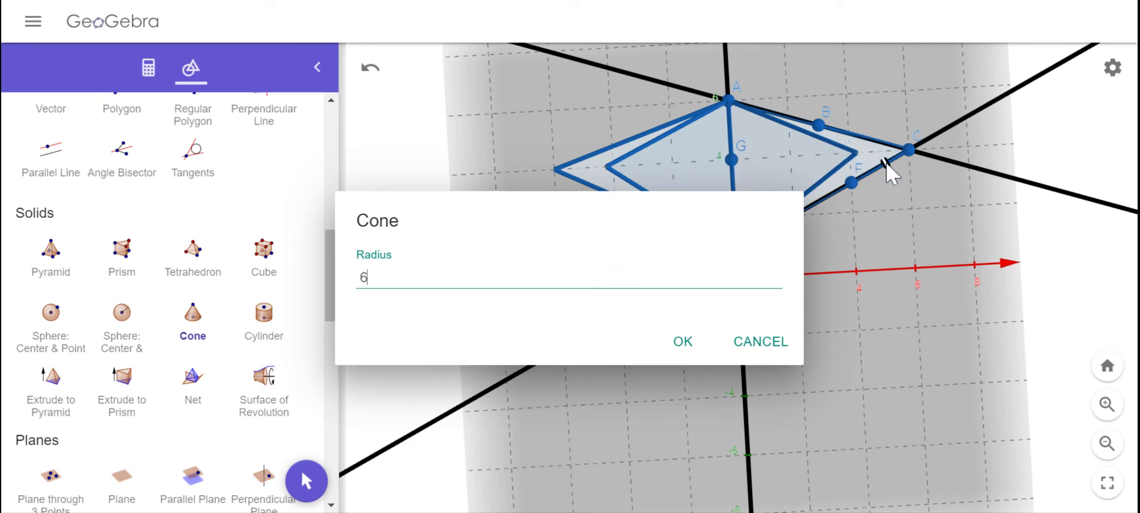
pyautogui.click(681, 343)
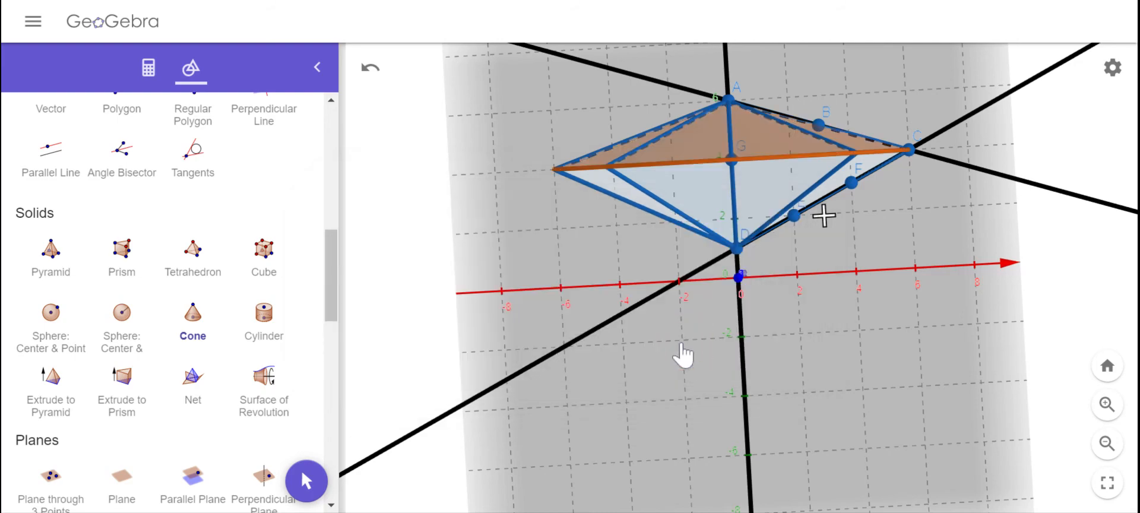
pyautogui.click(305, 481)
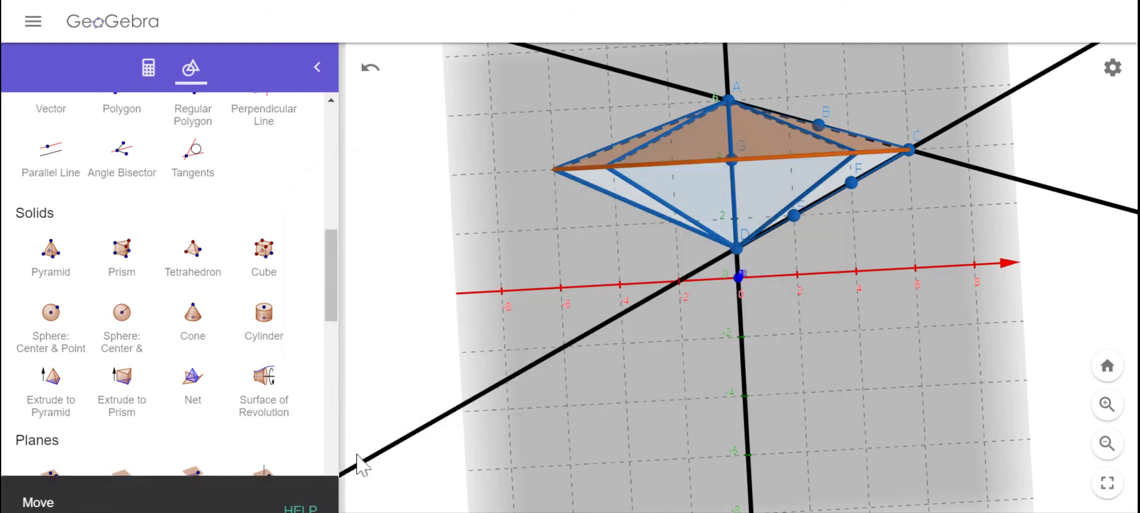
# - Construct a second cone from base centre G to apex D with a radius of 6
pyautogui.click(557, 443)
pyautogui.moveTo(557, 441); pyautogui.dragTo(583, 433)
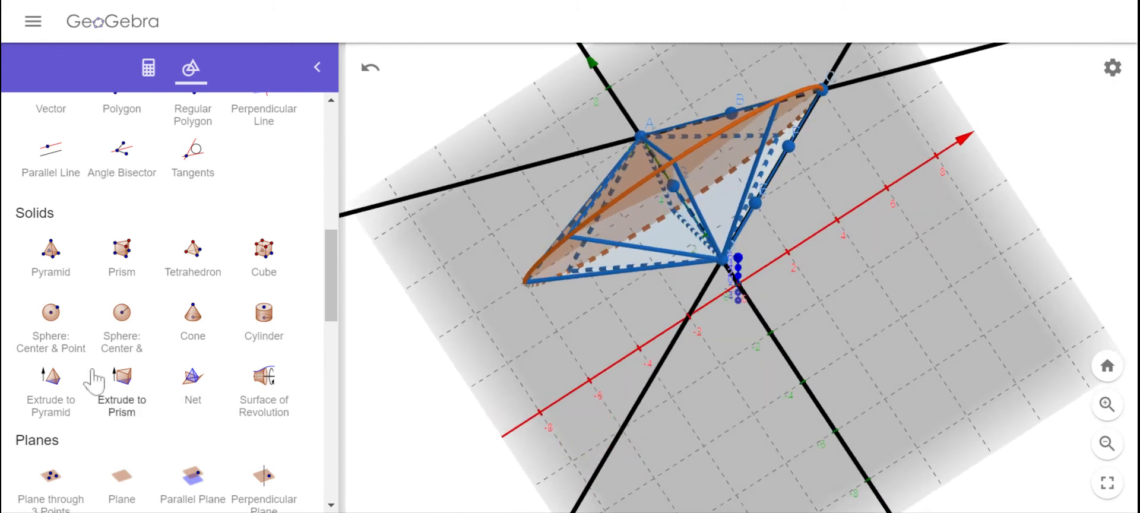
pyautogui.click(193, 320)
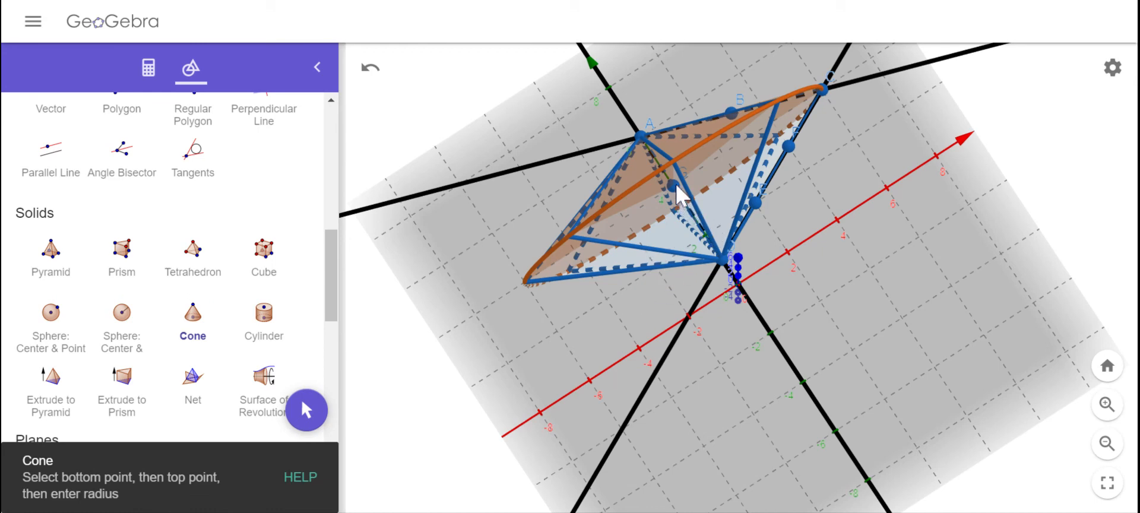
pyautogui.click(723, 262)
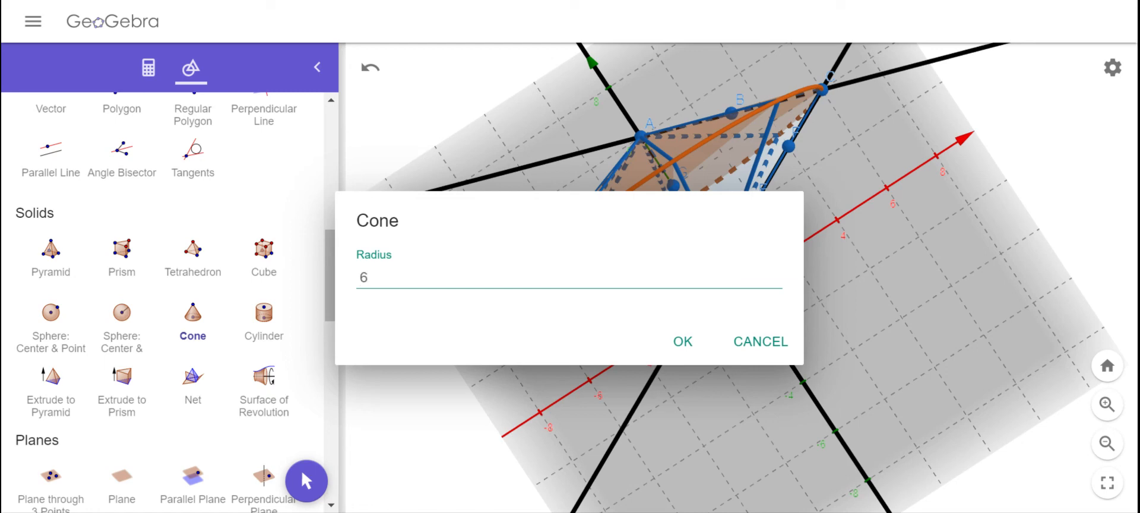
pyautogui.click(684, 343)
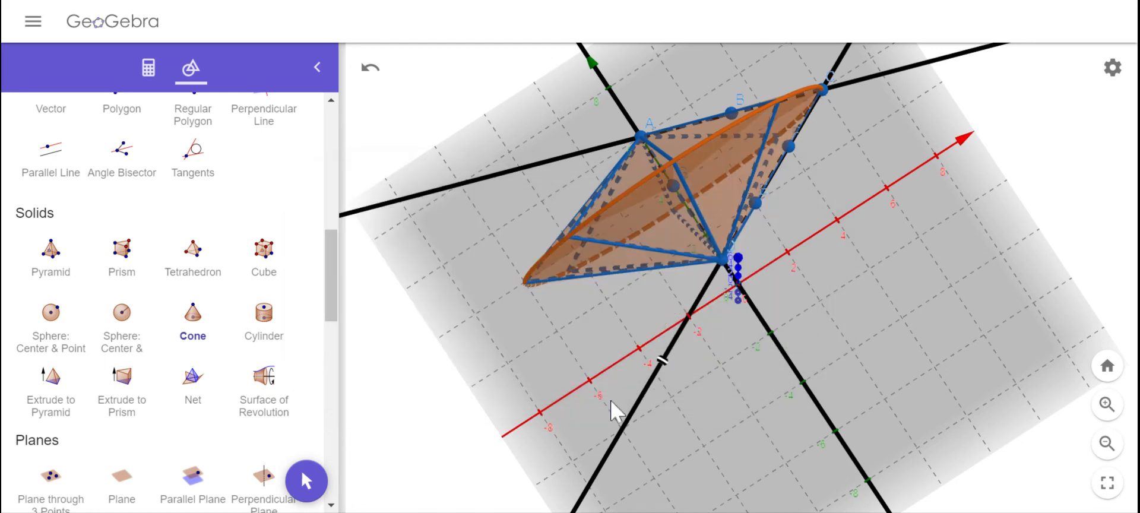
pyautogui.click(303, 474)
pyautogui.moveTo(532, 394)
pyautogui.mouseDown()
pyautogui.moveTo(531, 366)
pyautogui.moveTo(532, 449)
pyautogui.moveTo(526, 348)
pyautogui.moveTo(499, 345)
pyautogui.moveTo(516, 279)
pyautogui.moveTo(501, 429)
pyautogui.moveTo(534, 415)
pyautogui.moveTo(535, 366)
pyautogui.moveTo(539, 419)
pyautogui.moveTo(523, 423)
pyautogui.moveTo(516, 382)
pyautogui.moveTo(516, 423)
pyautogui.moveTo(514, 379)
pyautogui.moveTo(514, 423)
pyautogui.moveTo(537, 389)
pyautogui.moveTo(528, 375)
pyautogui.moveTo(539, 414)
pyautogui.moveTo(528, 382)
pyautogui.moveTo(523, 391)
pyautogui.mouseUp()
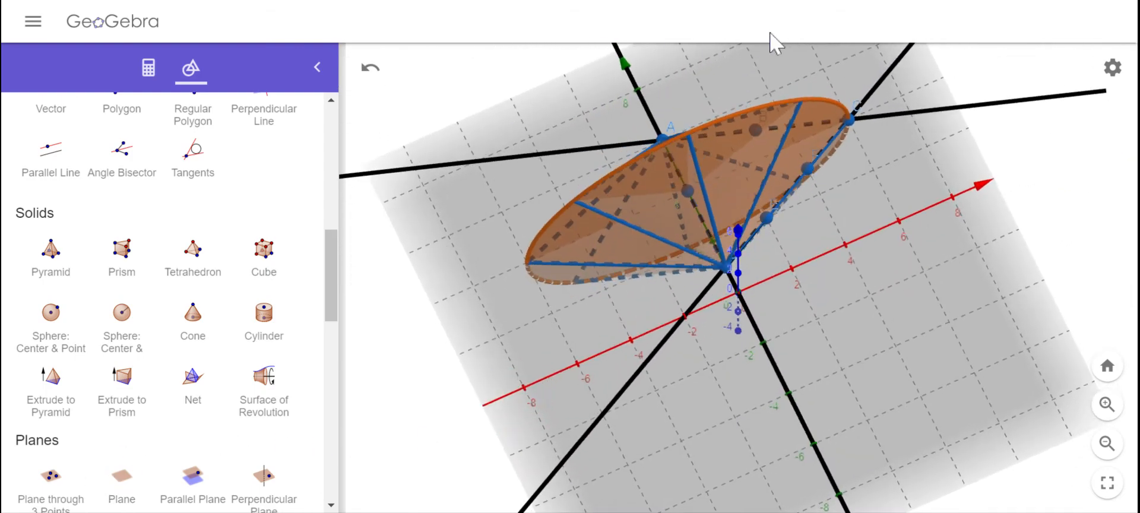